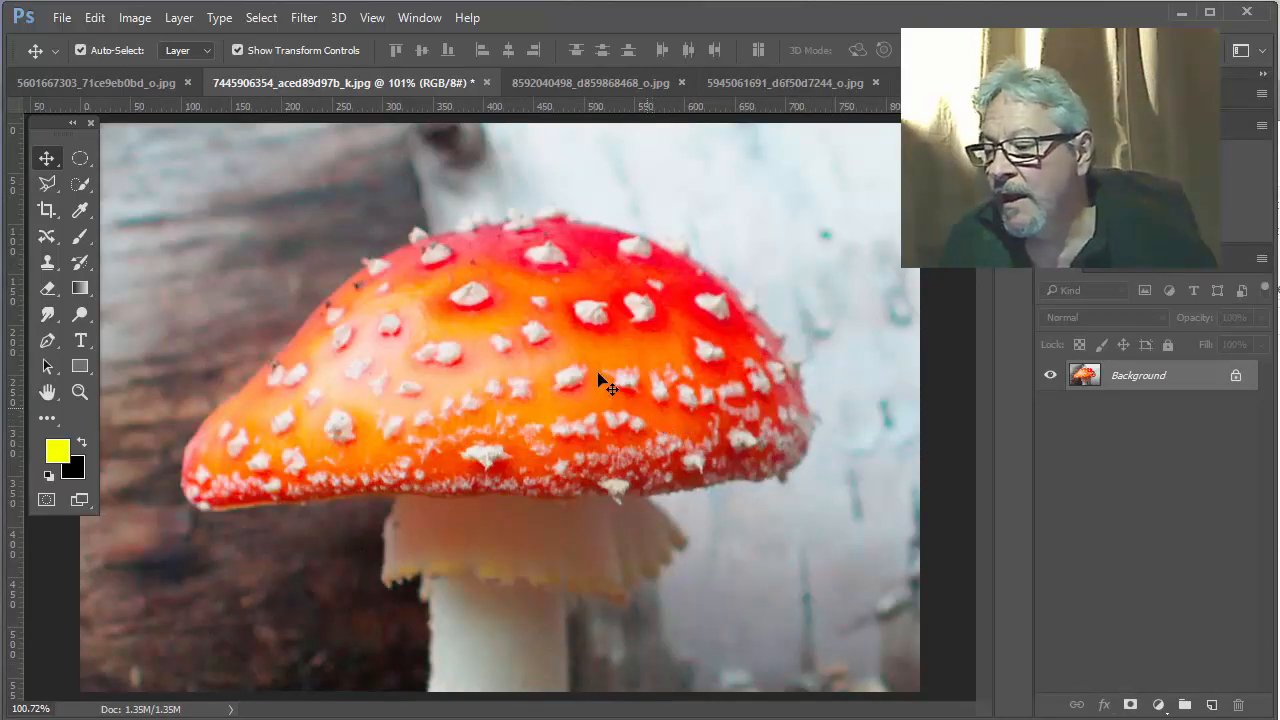
# - Select the red mushroom cap with the Quick Selection tool, covering its lower rim but not the stem
pyautogui.click(80, 185)
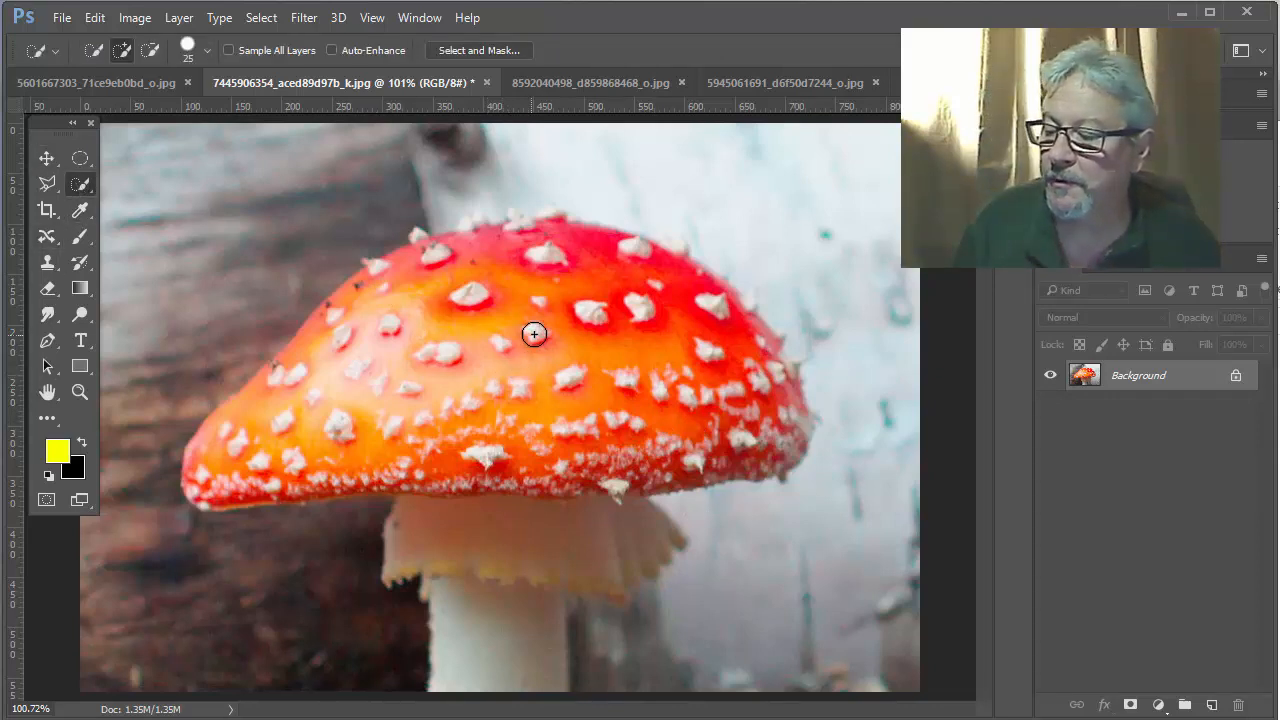
pyautogui.moveTo(567, 320)
pyautogui.mouseDown()
pyautogui.moveTo(476, 314)
pyautogui.moveTo(394, 333)
pyautogui.moveTo(283, 417)
pyautogui.mouseUp()
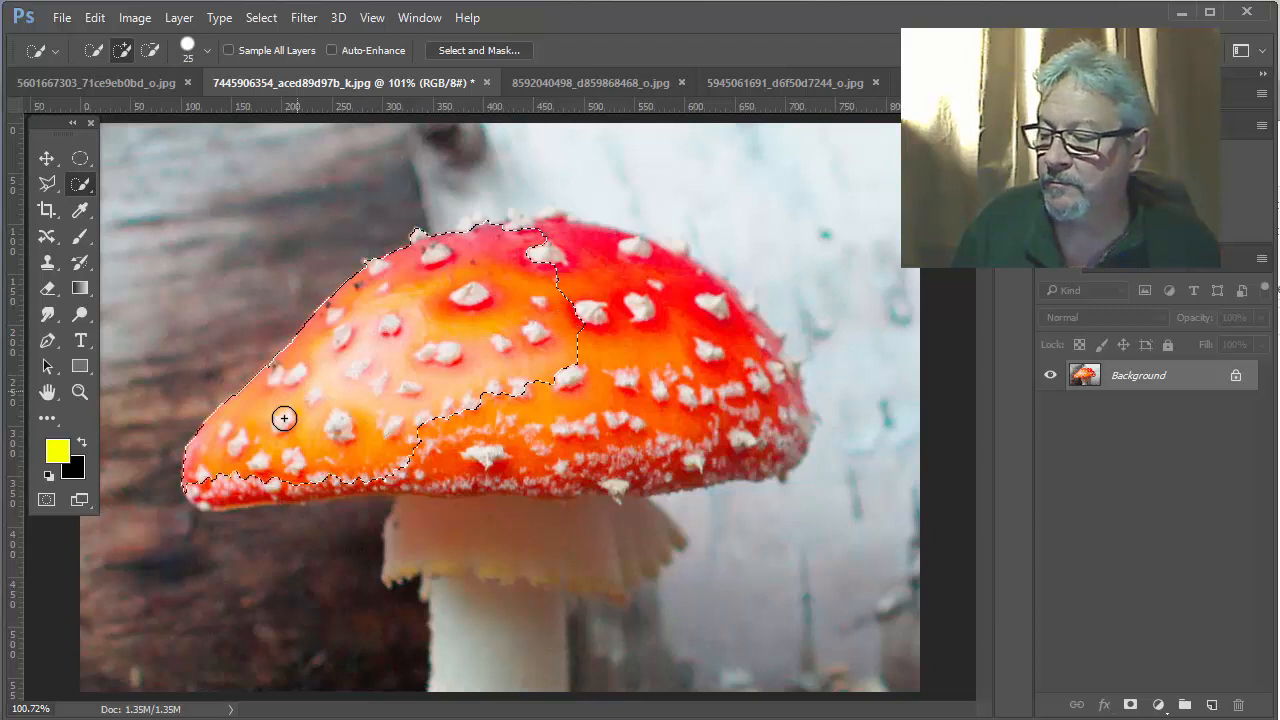
pyautogui.moveTo(371, 419)
pyautogui.mouseDown()
pyautogui.moveTo(622, 431)
pyautogui.moveTo(715, 420)
pyautogui.moveTo(763, 436)
pyautogui.moveTo(768, 424)
pyautogui.moveTo(757, 392)
pyautogui.moveTo(602, 434)
pyautogui.moveTo(606, 456)
pyautogui.moveTo(453, 456)
pyautogui.mouseUp()
pyautogui.moveTo(329, 466)
pyautogui.mouseDown()
pyautogui.moveTo(229, 480)
pyautogui.moveTo(277, 473)
pyautogui.mouseUp()
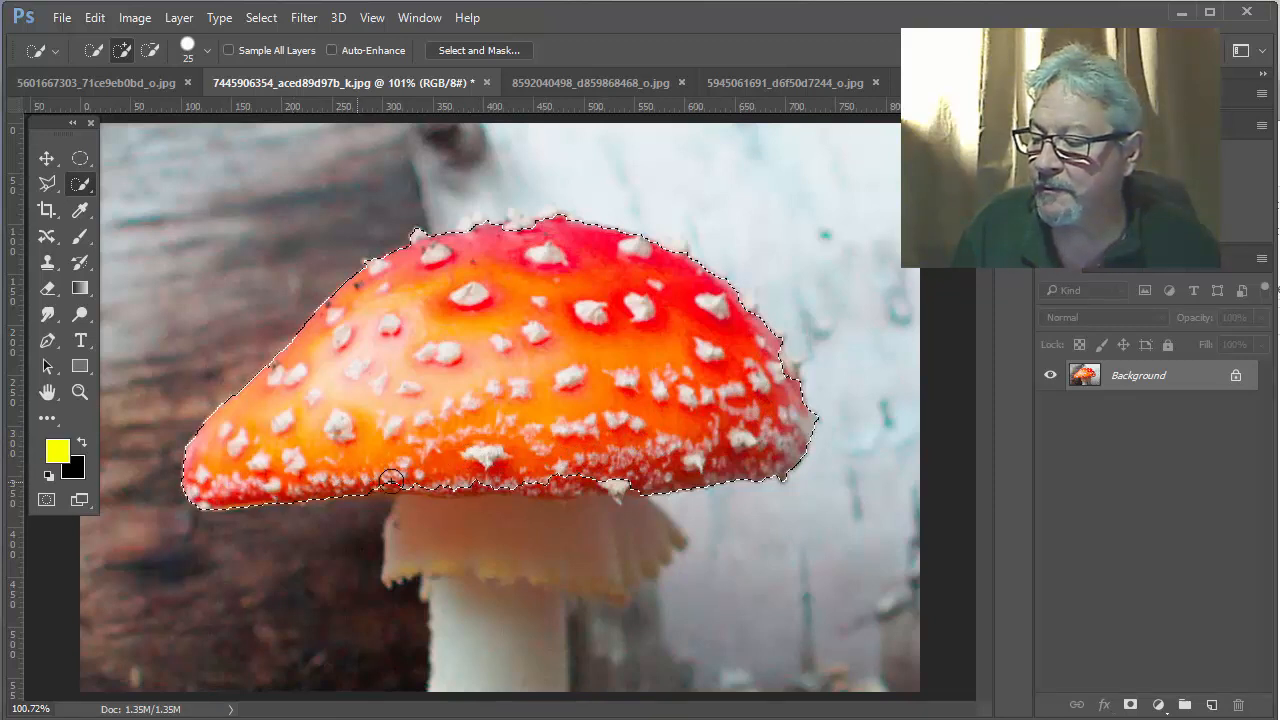
pyautogui.moveTo(391, 481); pyautogui.dragTo(678, 477)
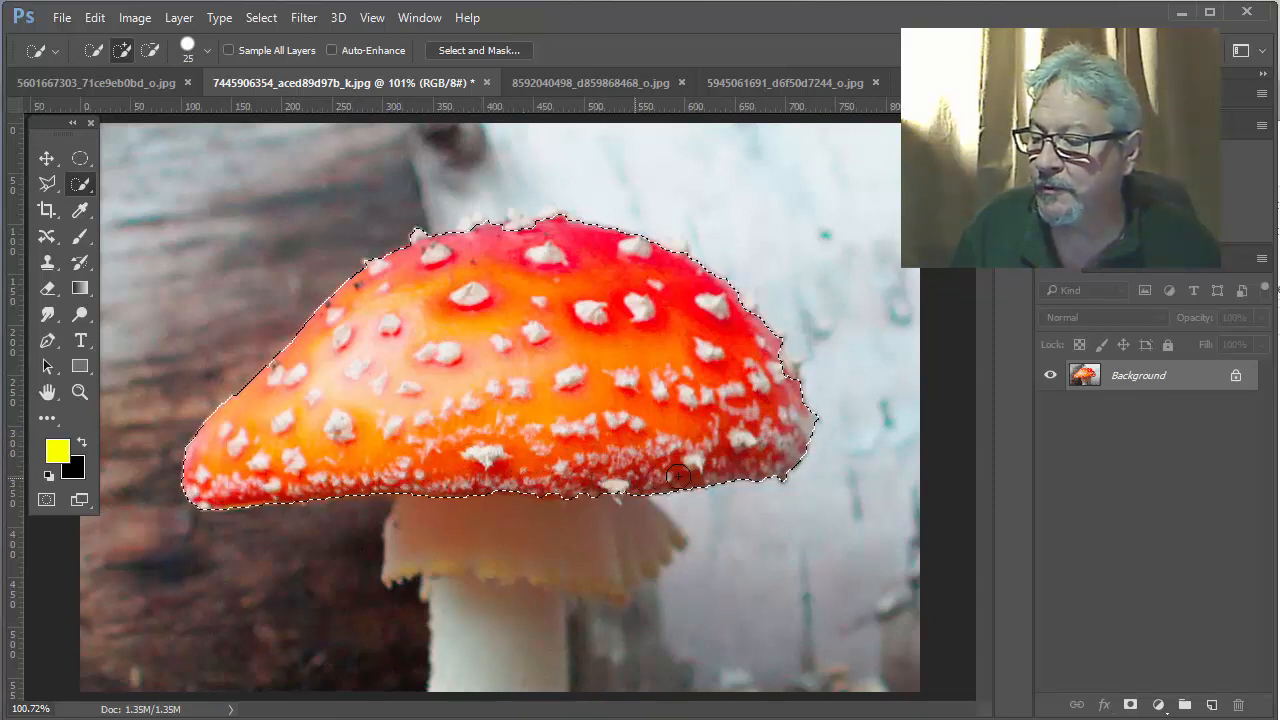
pyautogui.click(552, 487)
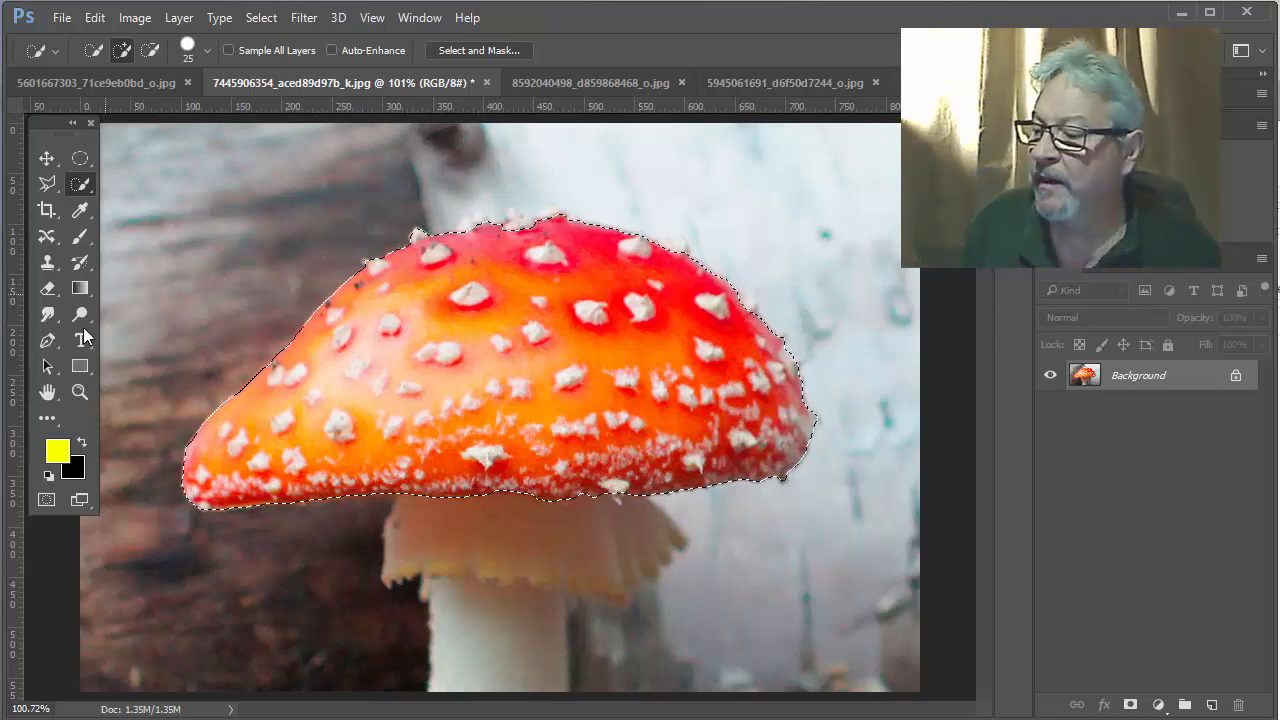
# - Reduce the Quick Selection brush size to 9 and add the white warts along the top of the cap to the selection
pyautogui.hotkey('ctrl', 'd')
pyautogui.click(80, 392)
pyautogui.moveTo(427, 243); pyautogui.dragTo(466, 274)
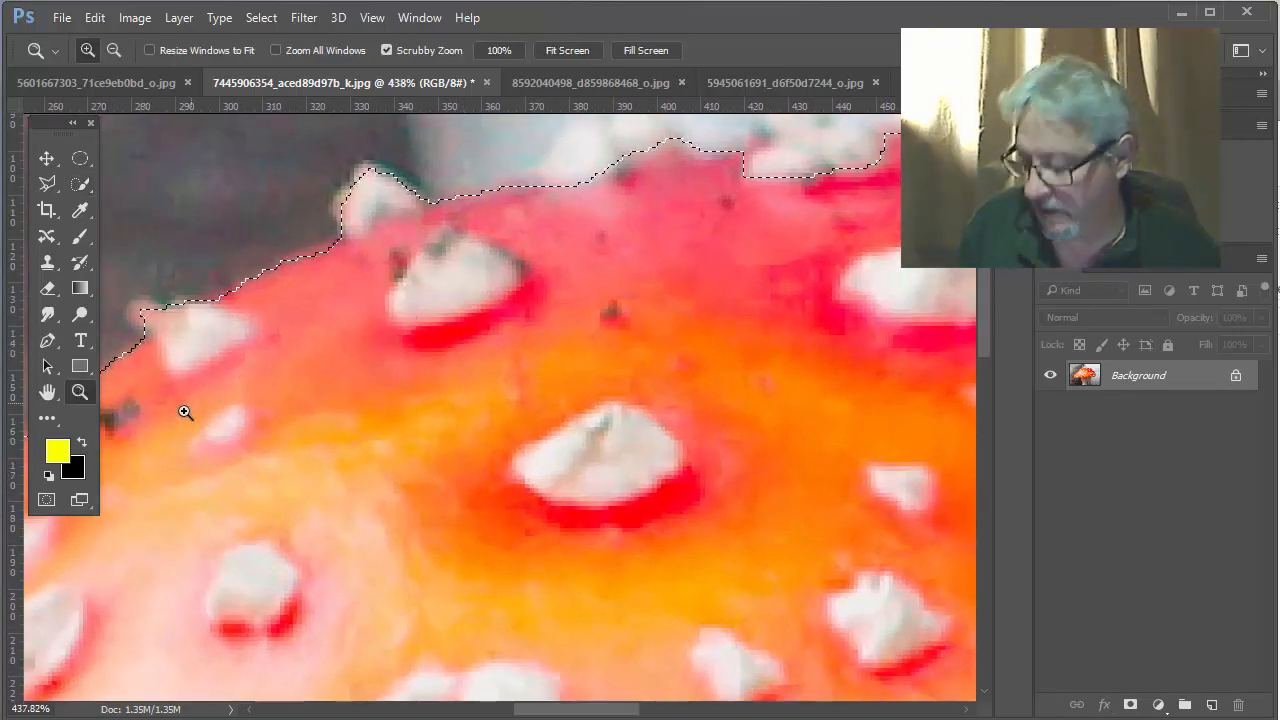
pyautogui.click(80, 184)
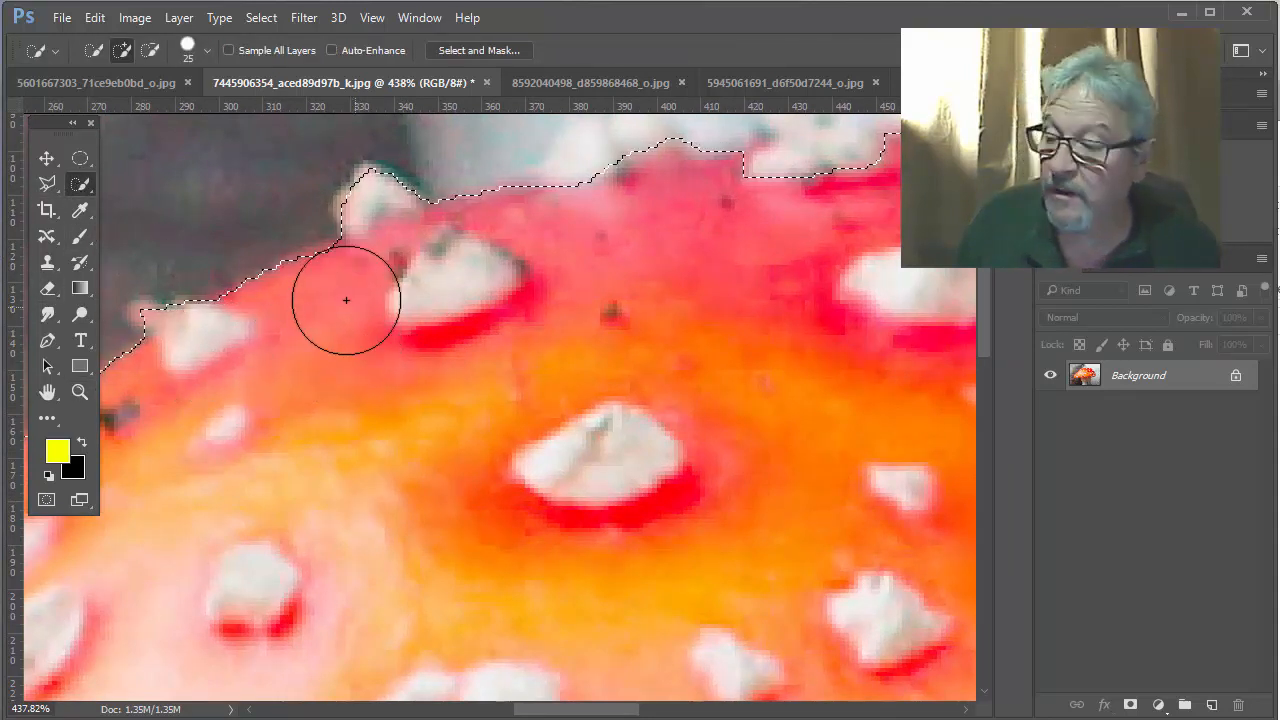
pyautogui.press('[')
pyautogui.press('[')
pyautogui.press('[')
pyautogui.press('[')
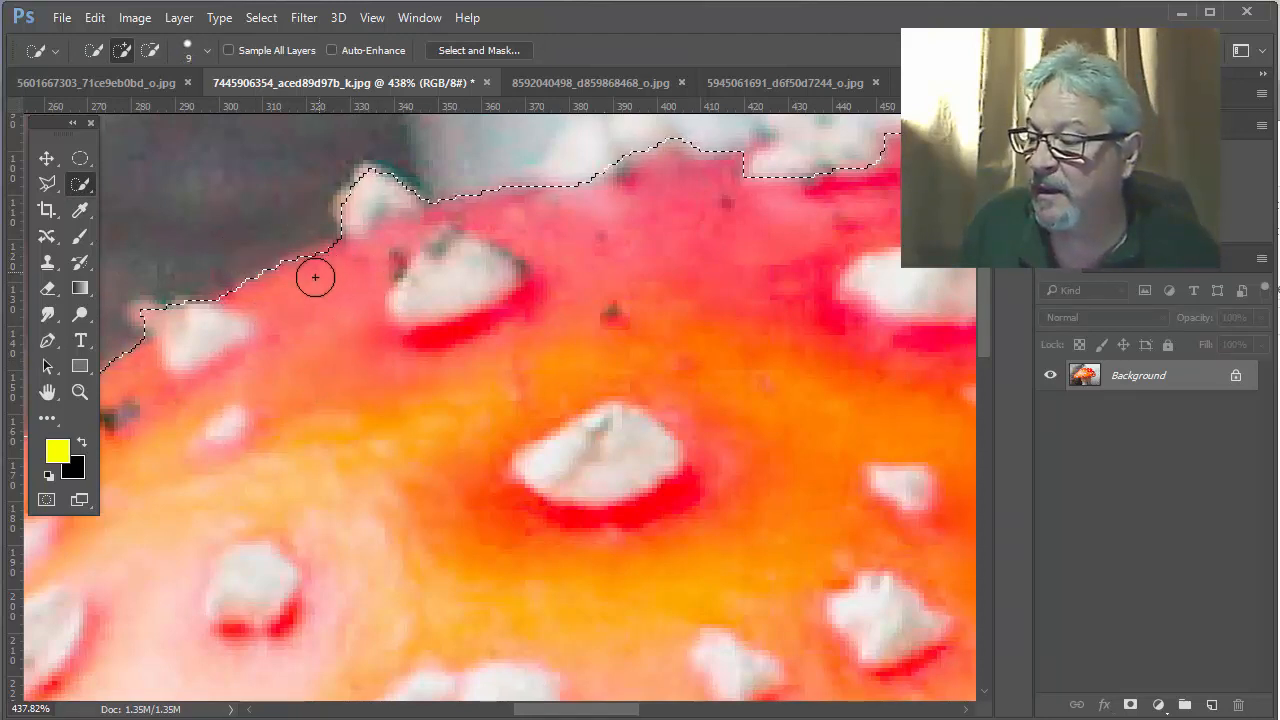
pyautogui.moveTo(571, 289); pyautogui.dragTo(406, 424)
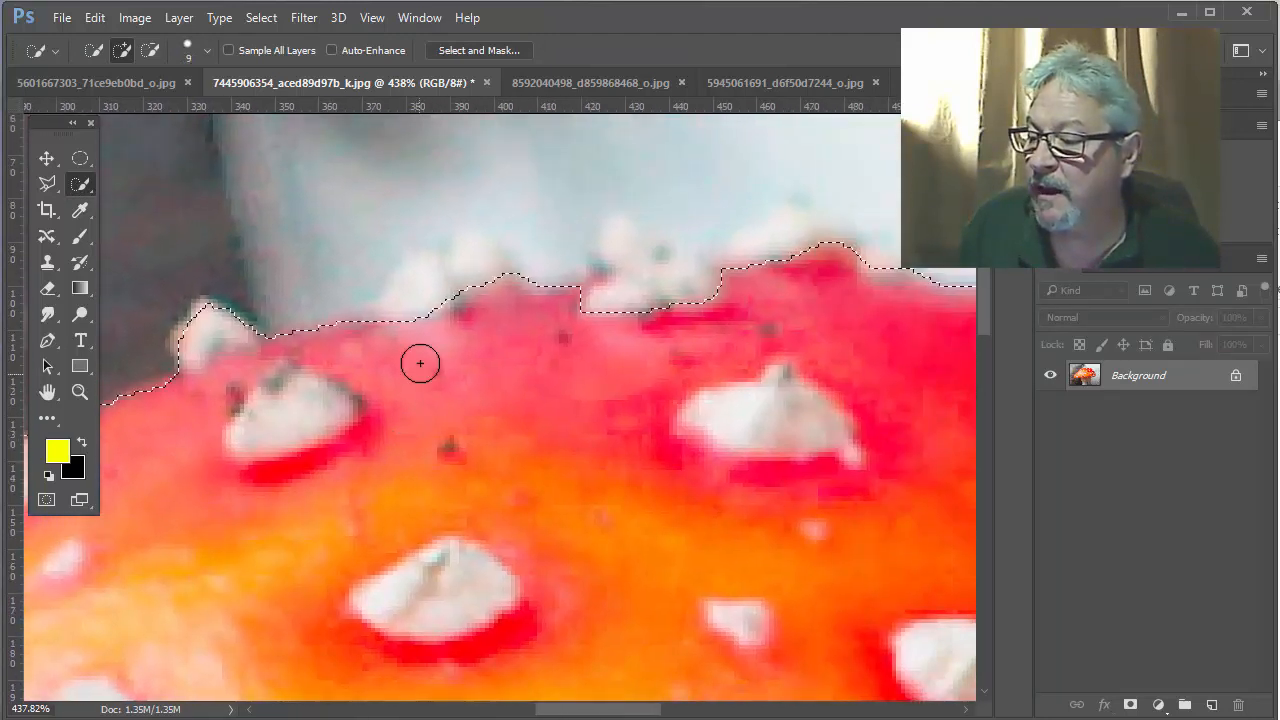
pyautogui.moveTo(420, 363)
pyautogui.mouseDown()
pyautogui.moveTo(421, 296)
pyautogui.moveTo(471, 273)
pyautogui.moveTo(477, 295)
pyautogui.moveTo(605, 336)
pyautogui.moveTo(657, 333)
pyautogui.moveTo(629, 246)
pyautogui.moveTo(690, 308)
pyautogui.moveTo(804, 281)
pyautogui.moveTo(826, 241)
pyautogui.moveTo(795, 236)
pyautogui.moveTo(782, 249)
pyautogui.moveTo(823, 241)
pyautogui.moveTo(817, 381)
pyautogui.moveTo(810, 371)
pyautogui.moveTo(628, 399)
pyautogui.moveTo(294, 363)
pyautogui.mouseUp()
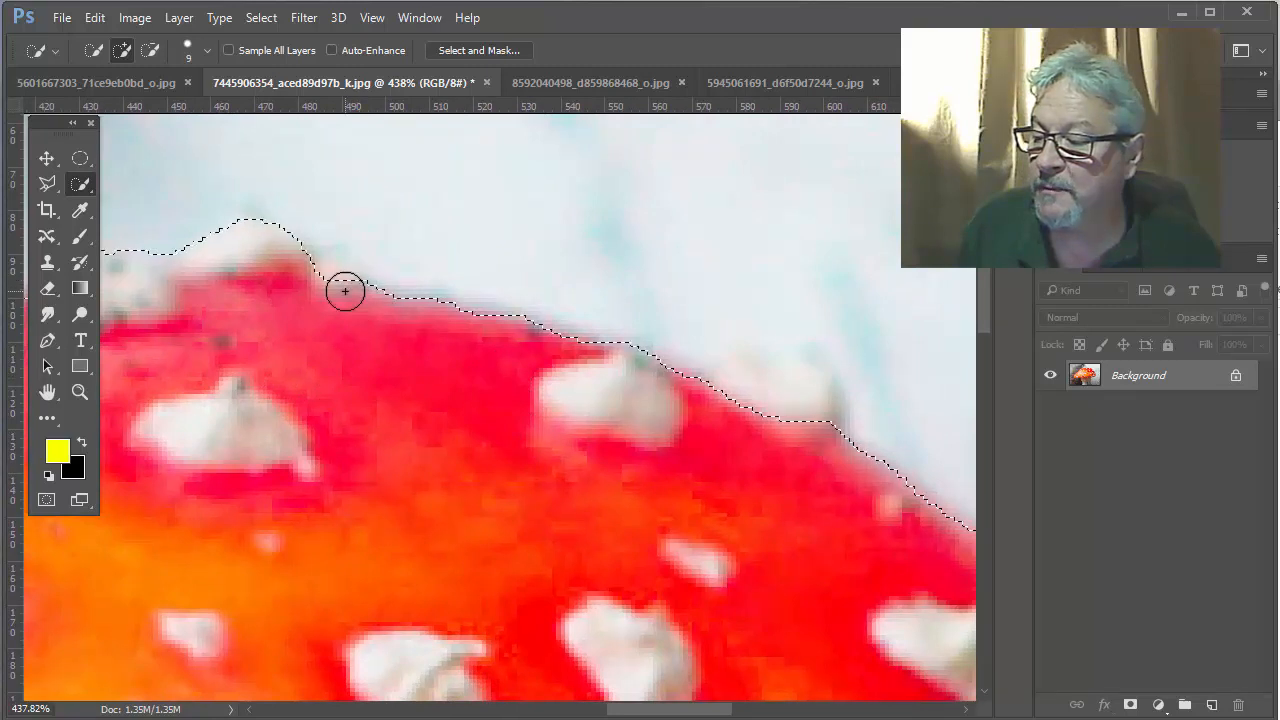
# - Add the missed edge area and the pale wart on the cap's upper-right slope to the selection
pyautogui.moveTo(326, 286); pyautogui.dragTo(340, 297)
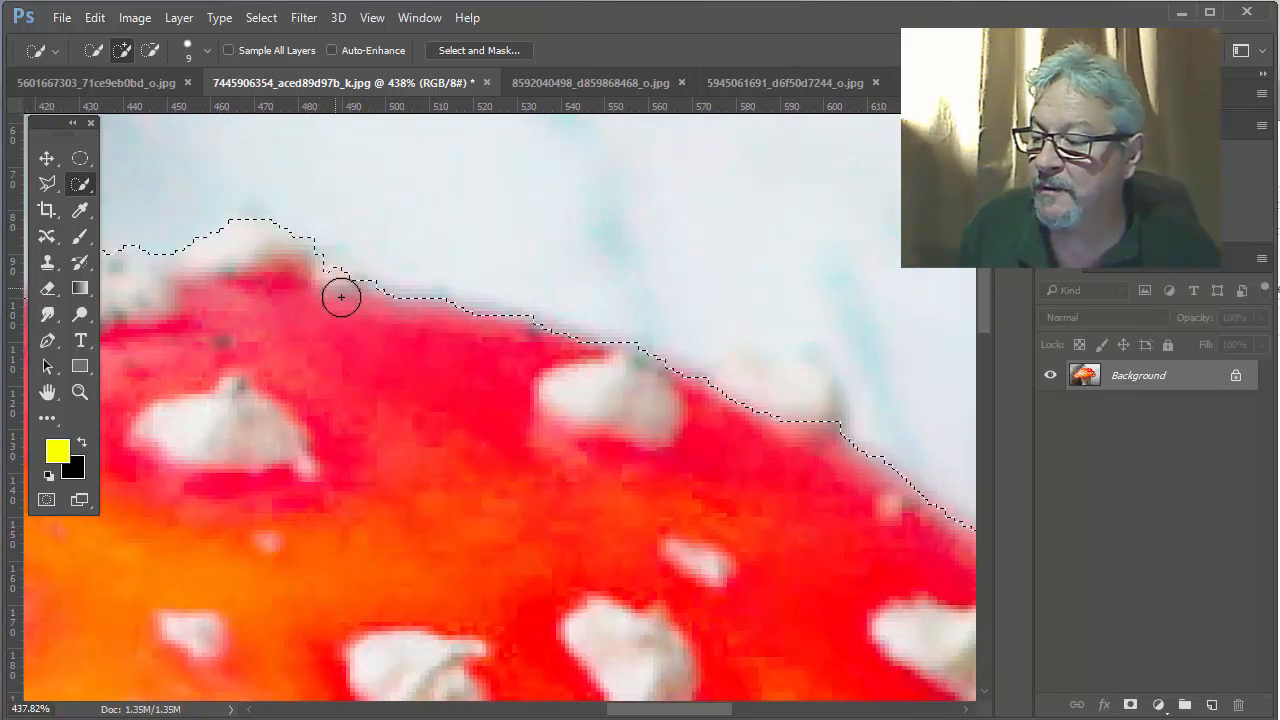
pyautogui.click(780, 395)
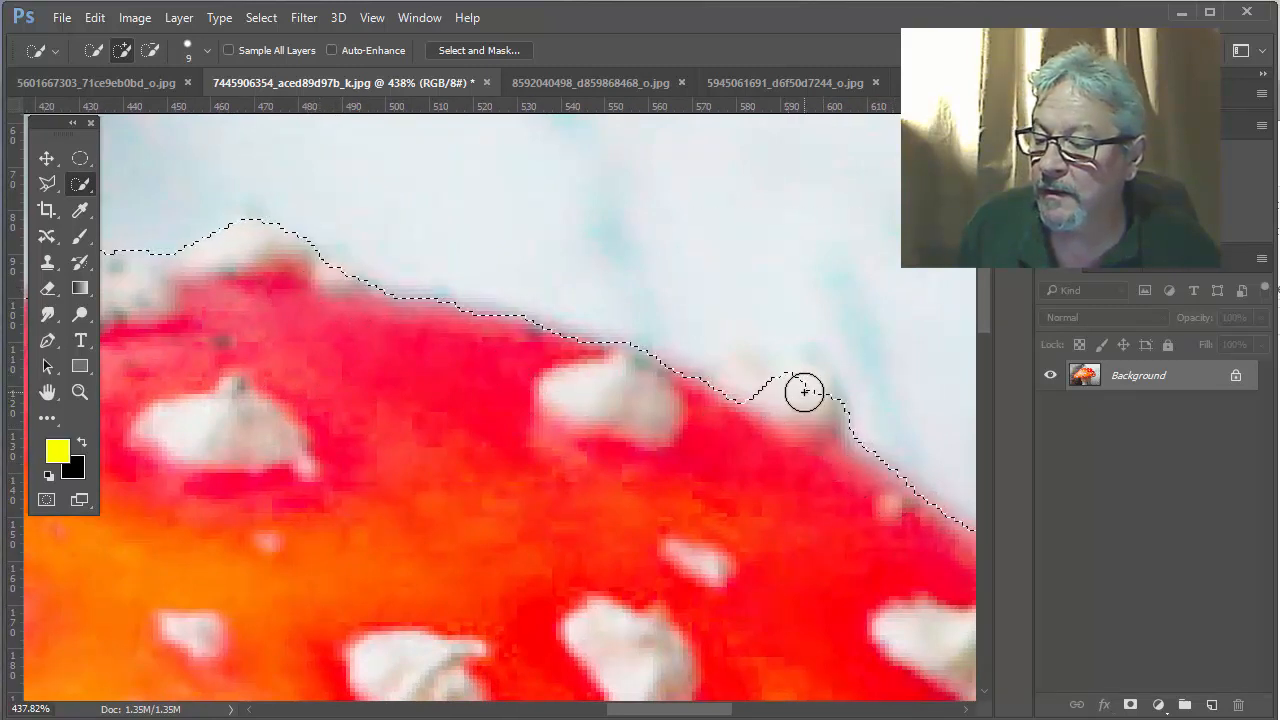
pyautogui.click(748, 400)
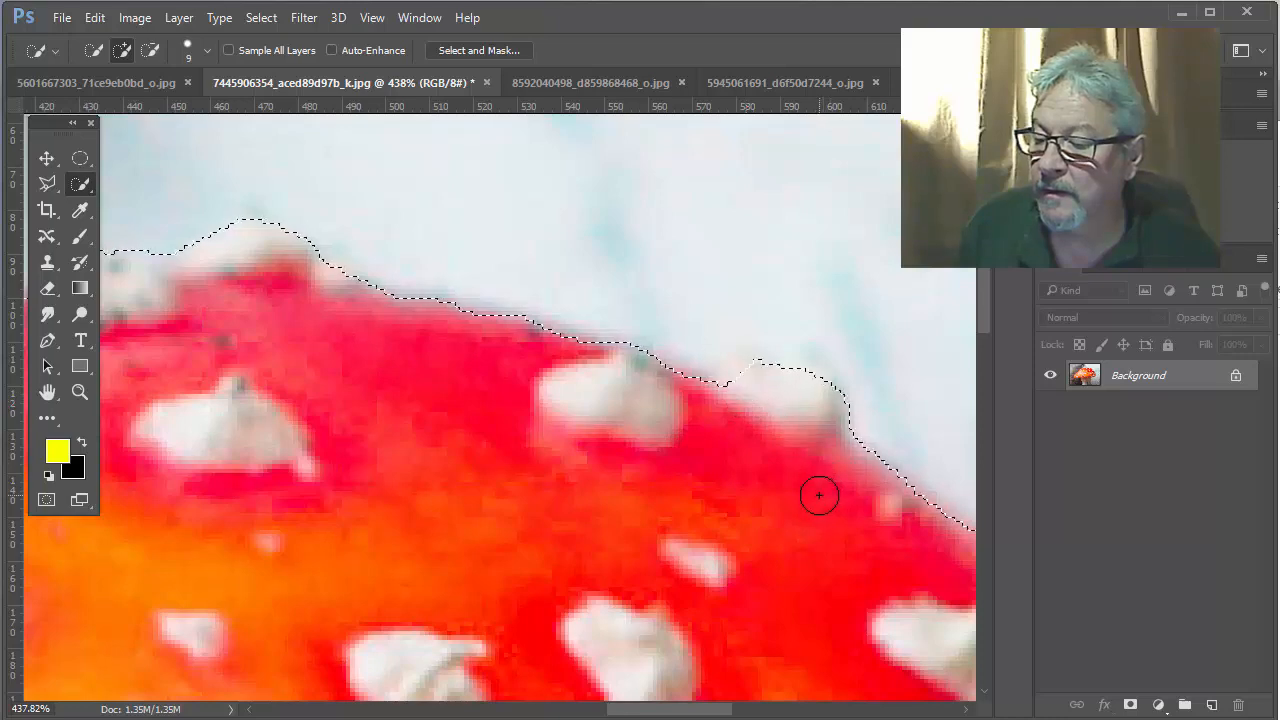
# - Extend the selection into the pale background around the wart farther down the cap's right slope
pyautogui.moveTo(819, 495); pyautogui.dragTo(343, 289)
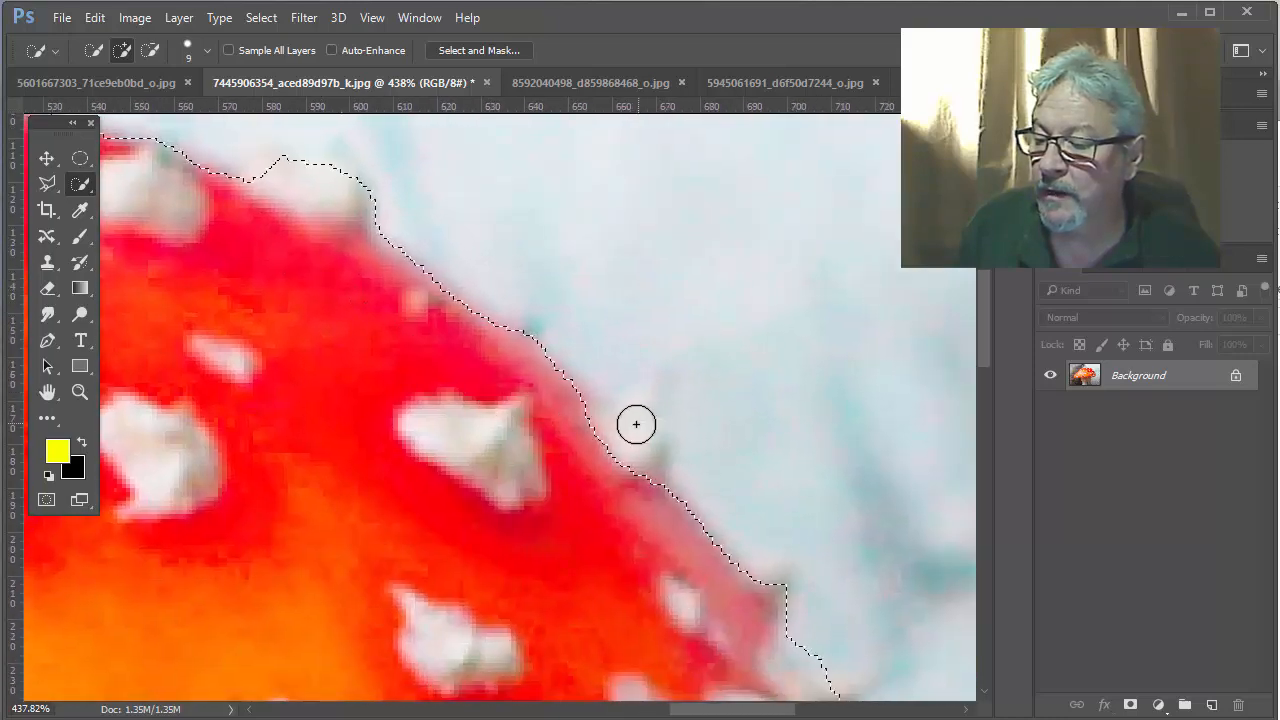
pyautogui.hotkey('ctrl', 'd')
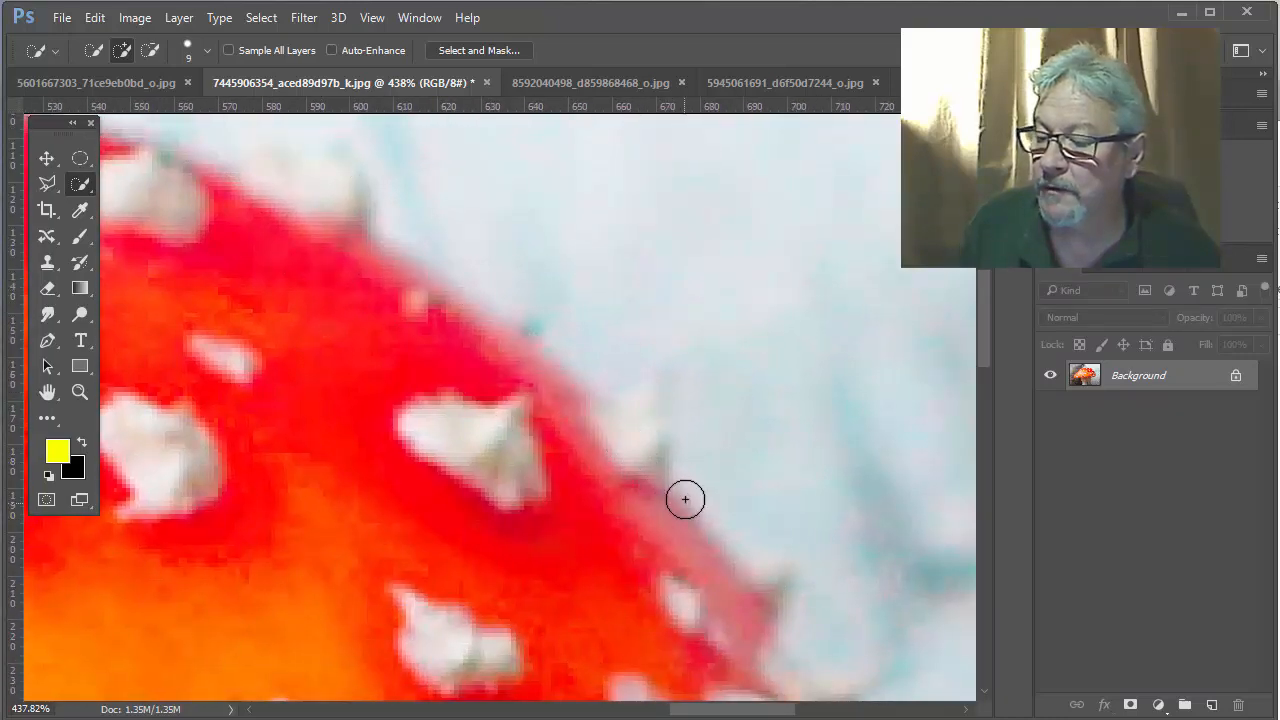
pyautogui.click(687, 483)
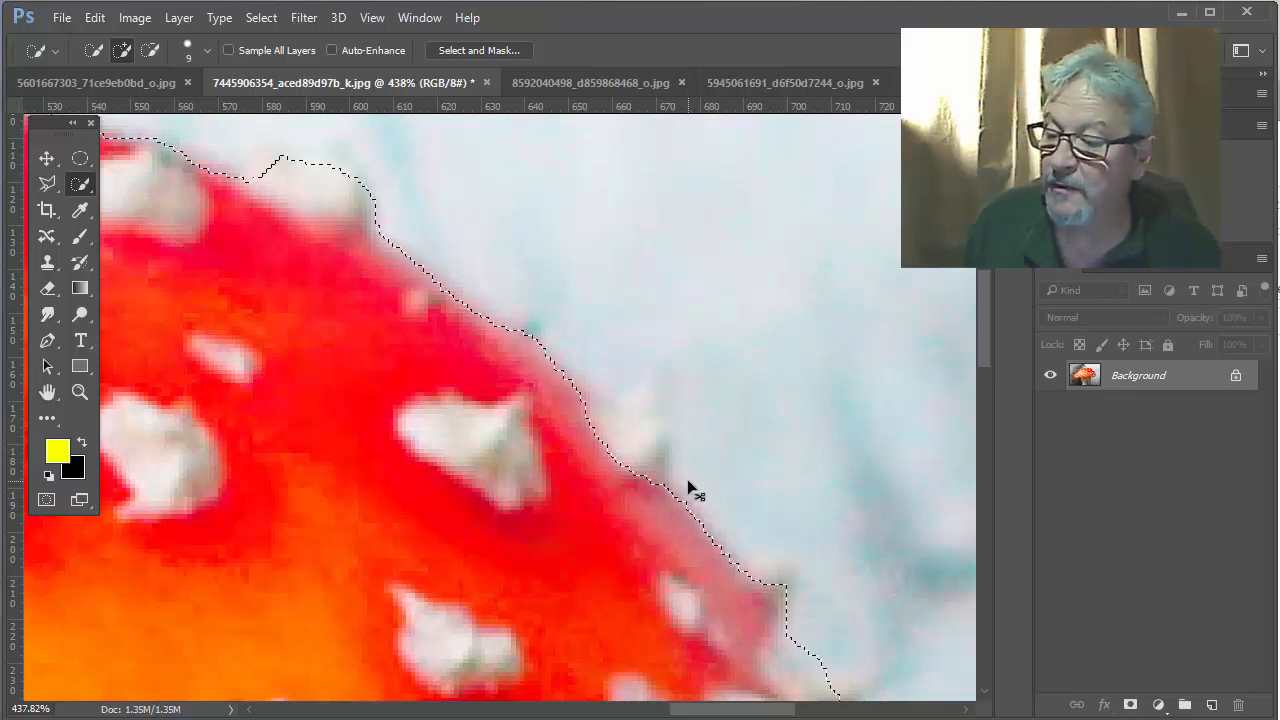
pyautogui.hotkey('ctrl', 'd')
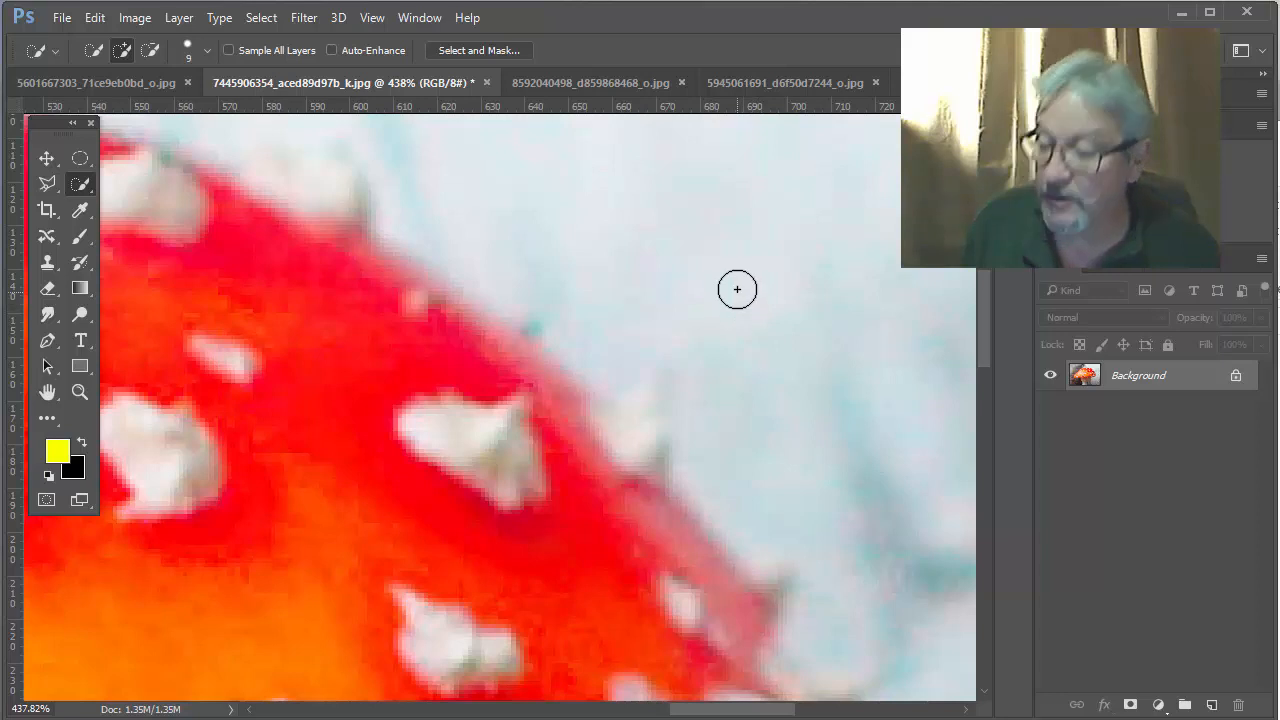
# - Subtract the pale background, the stem and its frilled skirt from the selection so that only the cap is selected
pyautogui.keyDown('alt'); pyautogui.click(737, 289); pyautogui.keyUp('alt')
pyautogui.moveTo(744, 262)
pyautogui.mouseDown()
pyautogui.moveTo(677, 249)
pyautogui.moveTo(854, 423)
pyautogui.moveTo(920, 306)
pyautogui.moveTo(709, 176)
pyautogui.moveTo(740, 180)
pyautogui.mouseUp()
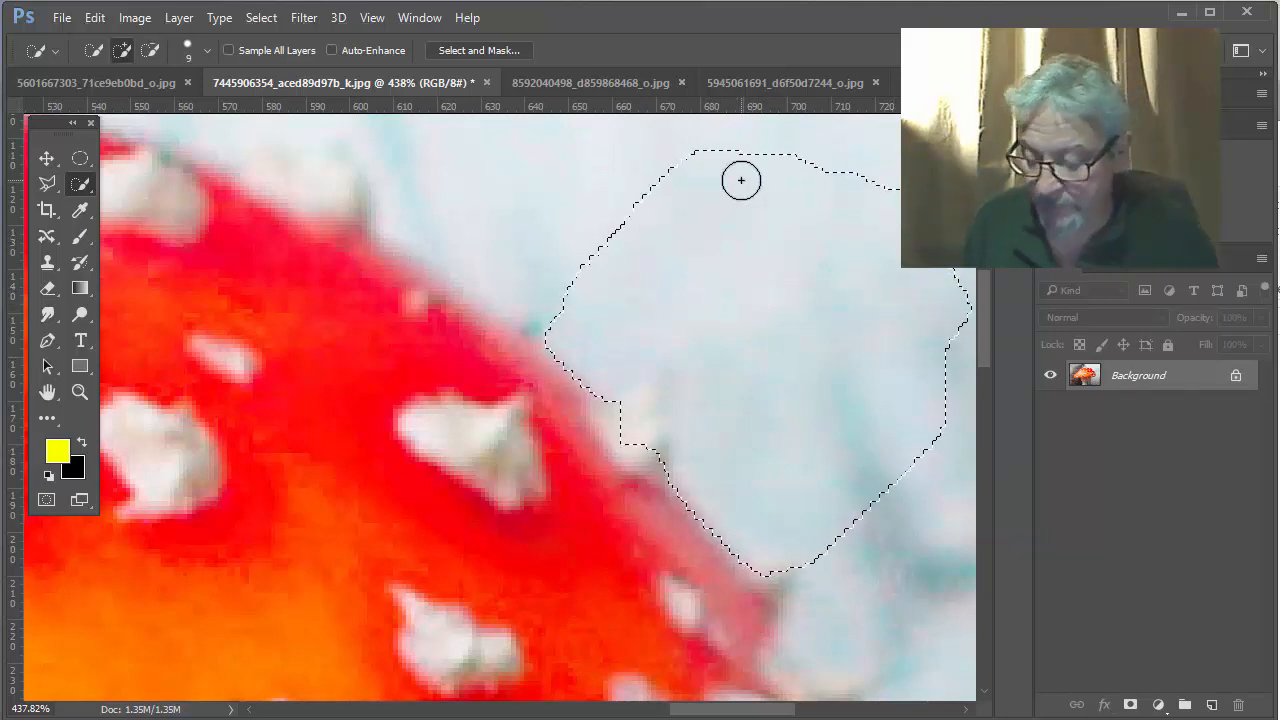
pyautogui.hotkey('ctrl', '0')
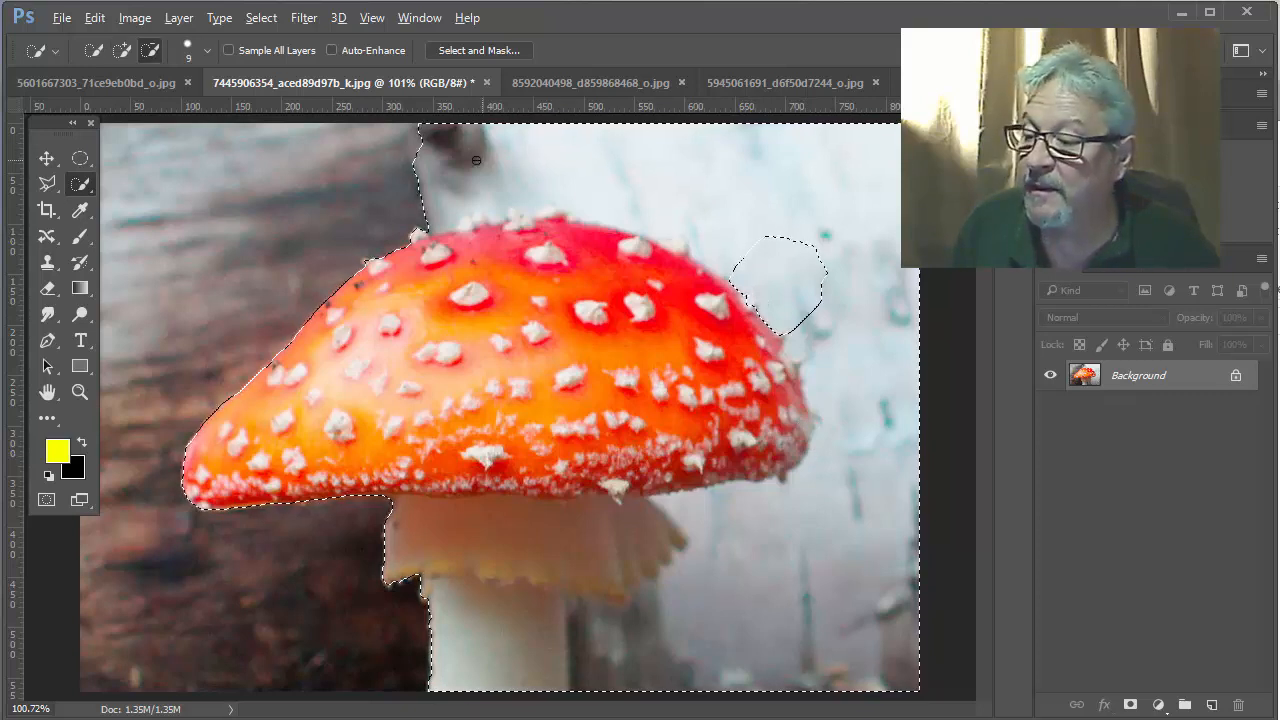
pyautogui.moveTo(456, 161)
pyautogui.keyDown('alt'); pyautogui.mouseDown()
pyautogui.moveTo(772, 154)
pyautogui.moveTo(466, 195)
pyautogui.moveTo(427, 135)
pyautogui.mouseUp(); pyautogui.keyUp('alt')
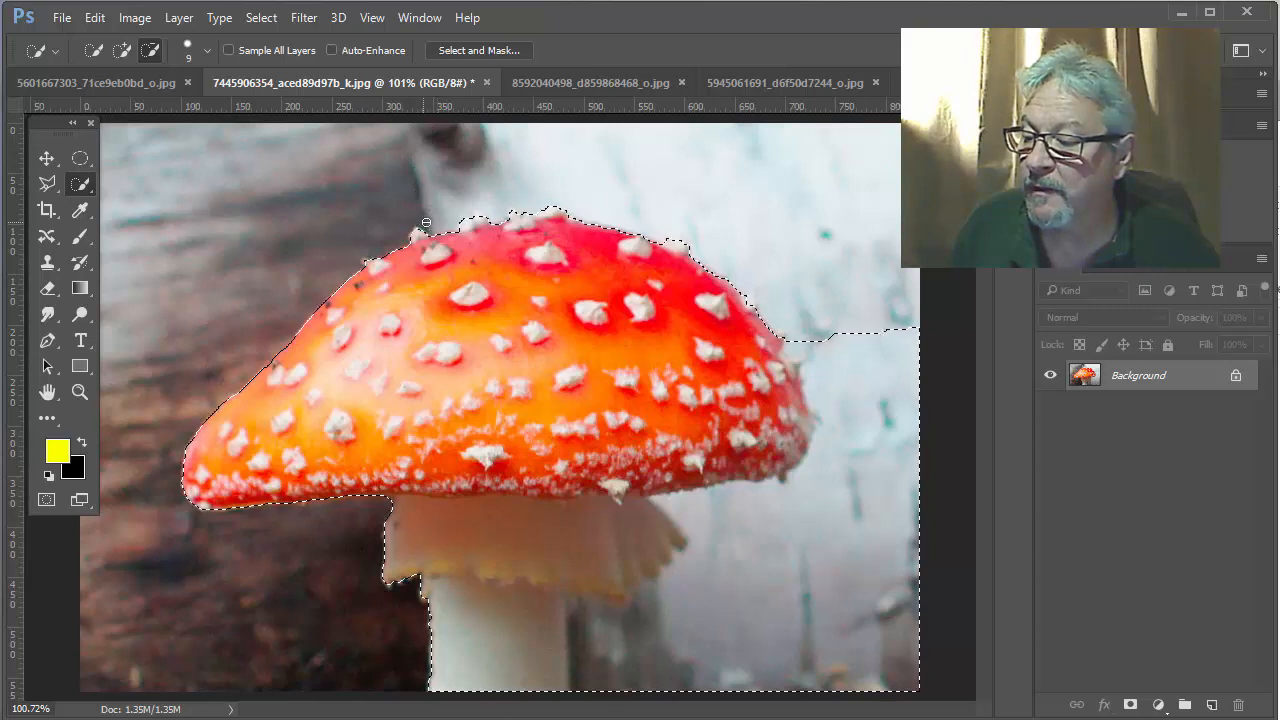
pyautogui.moveTo(880, 303)
pyautogui.mouseDown()
pyautogui.moveTo(874, 523)
pyautogui.moveTo(830, 570)
pyautogui.moveTo(699, 631)
pyautogui.moveTo(607, 639)
pyautogui.moveTo(404, 622)
pyautogui.mouseUp()
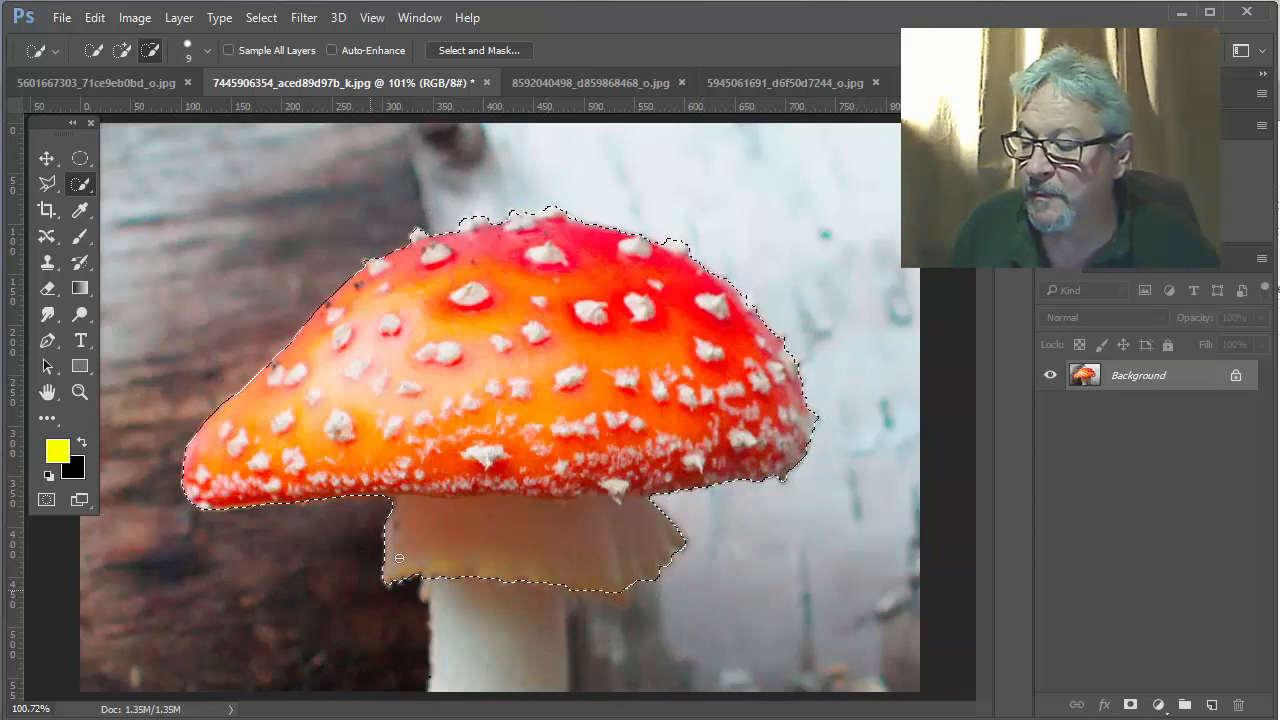
pyautogui.moveTo(399, 558); pyautogui.dragTo(584, 553)
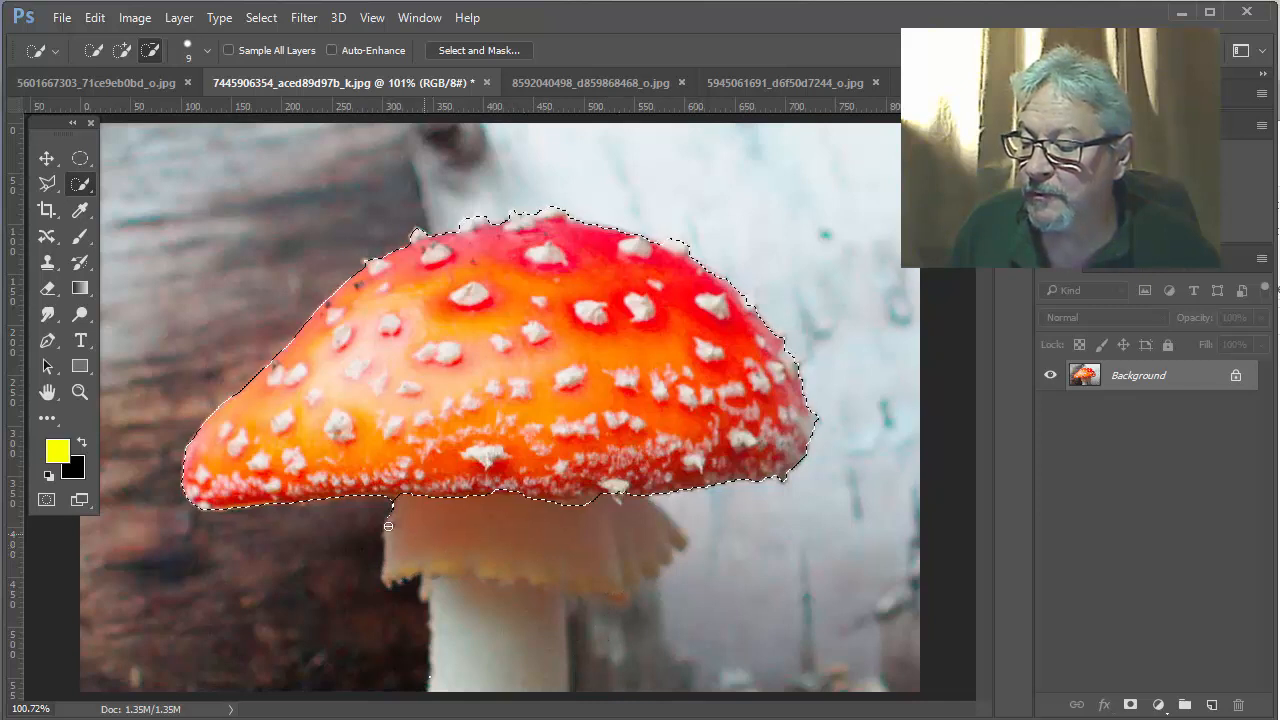
pyautogui.moveTo(601, 515); pyautogui.dragTo(574, 508)
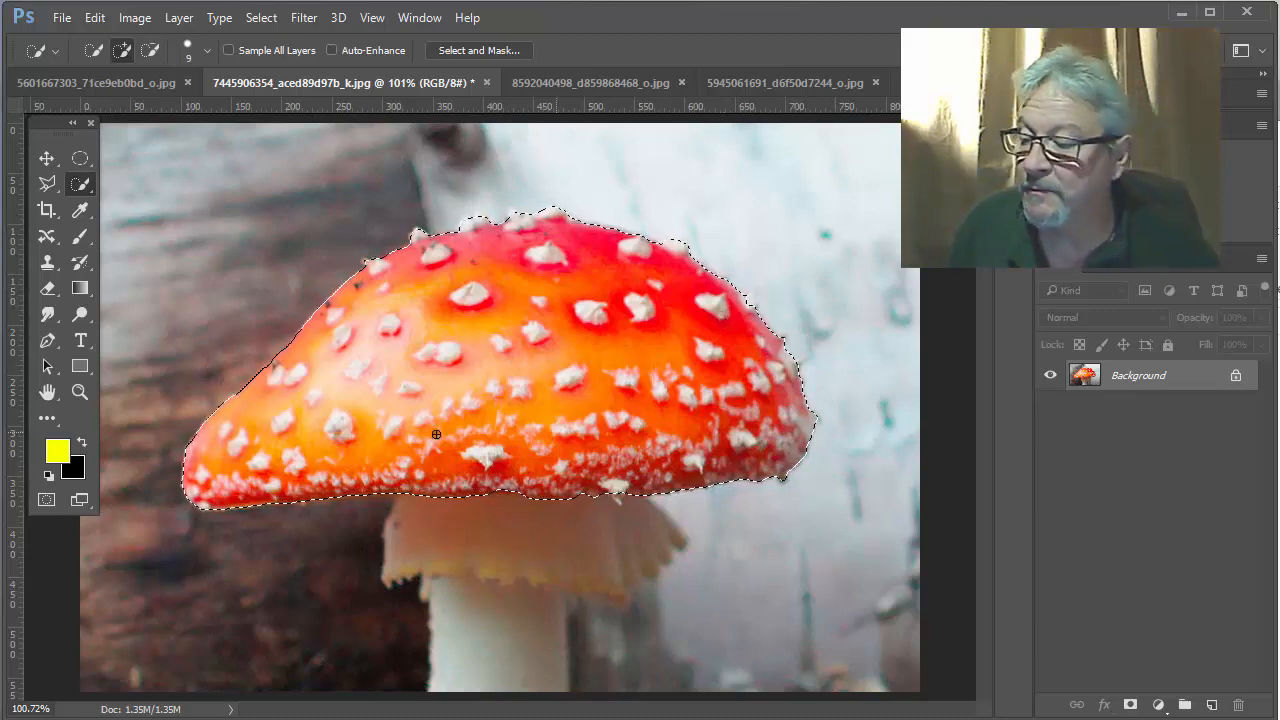
# - Add the small white warts protruding along the cap's right edge to the selection
pyautogui.click(80, 391)
pyautogui.moveTo(748, 331); pyautogui.dragTo(826, 329)
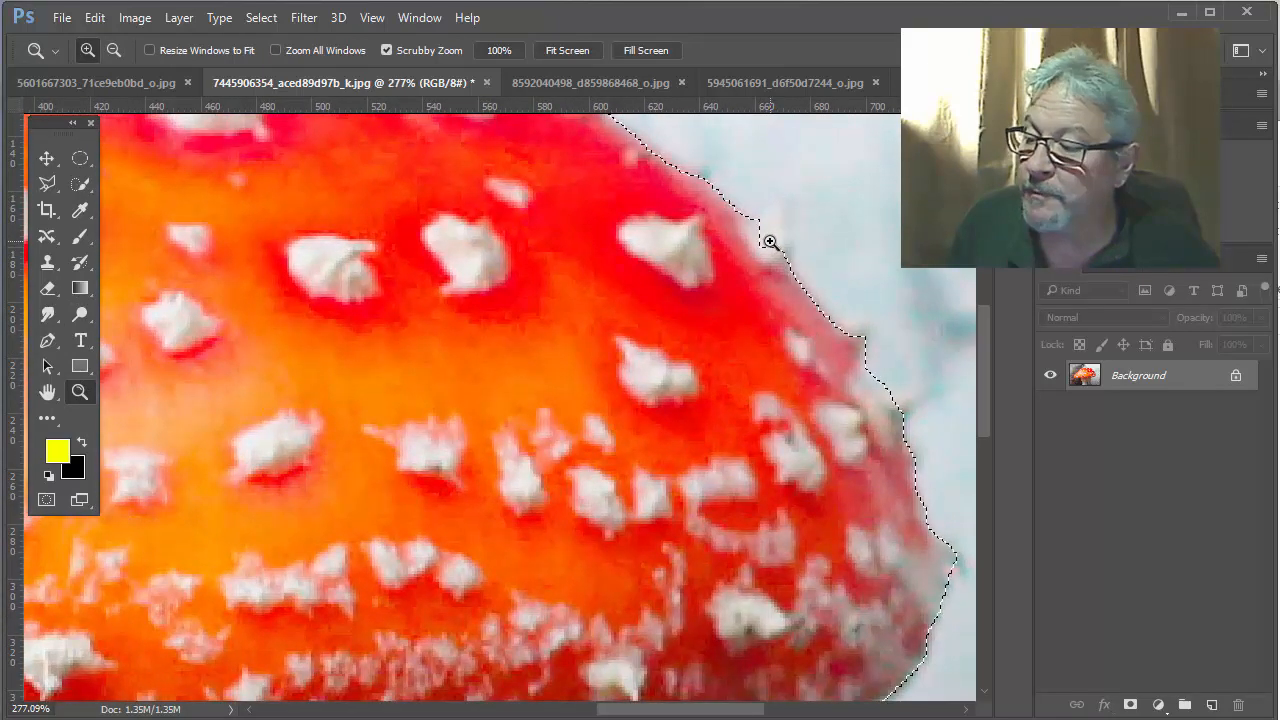
pyautogui.click(80, 184)
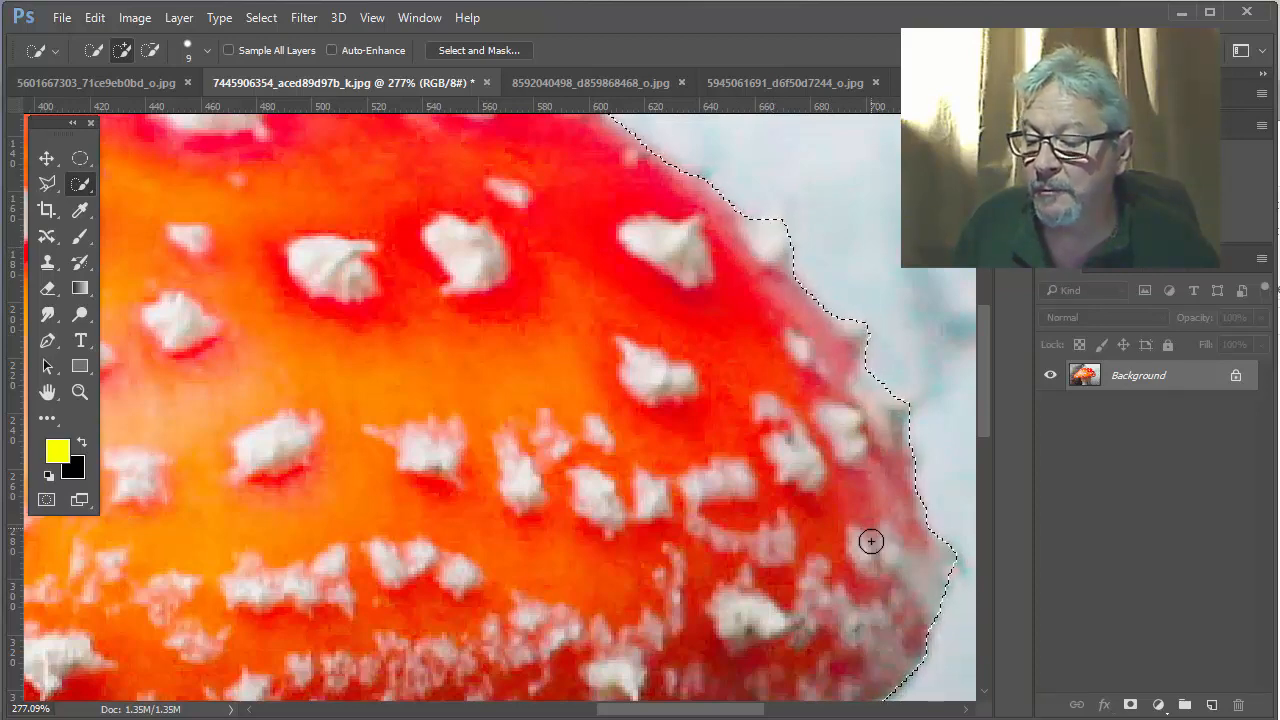
# - Add the hanging wart tip on the cap's lower rim to the selection and check the rest of the outline
pyautogui.moveTo(586, 357)
pyautogui.mouseDown()
pyautogui.moveTo(611, 534)
pyautogui.moveTo(700, 320)
pyautogui.moveTo(581, 155)
pyautogui.moveTo(740, 160)
pyautogui.mouseUp()
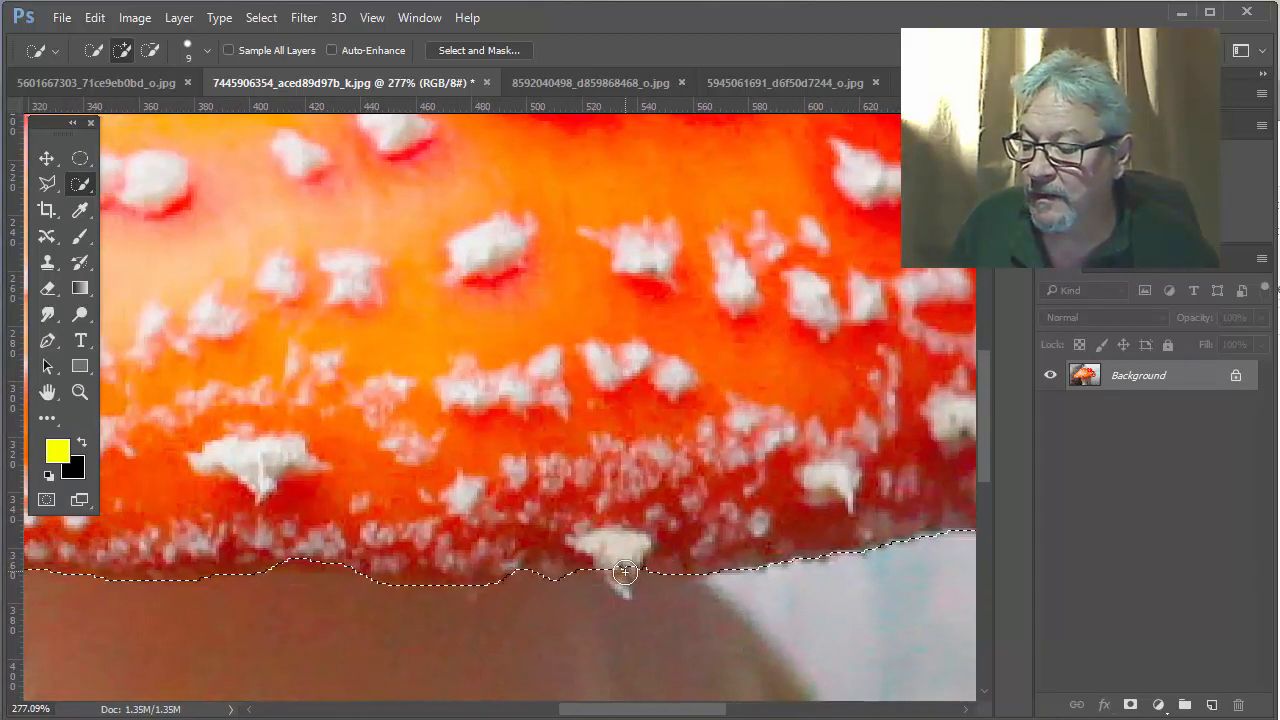
pyautogui.click(623, 568)
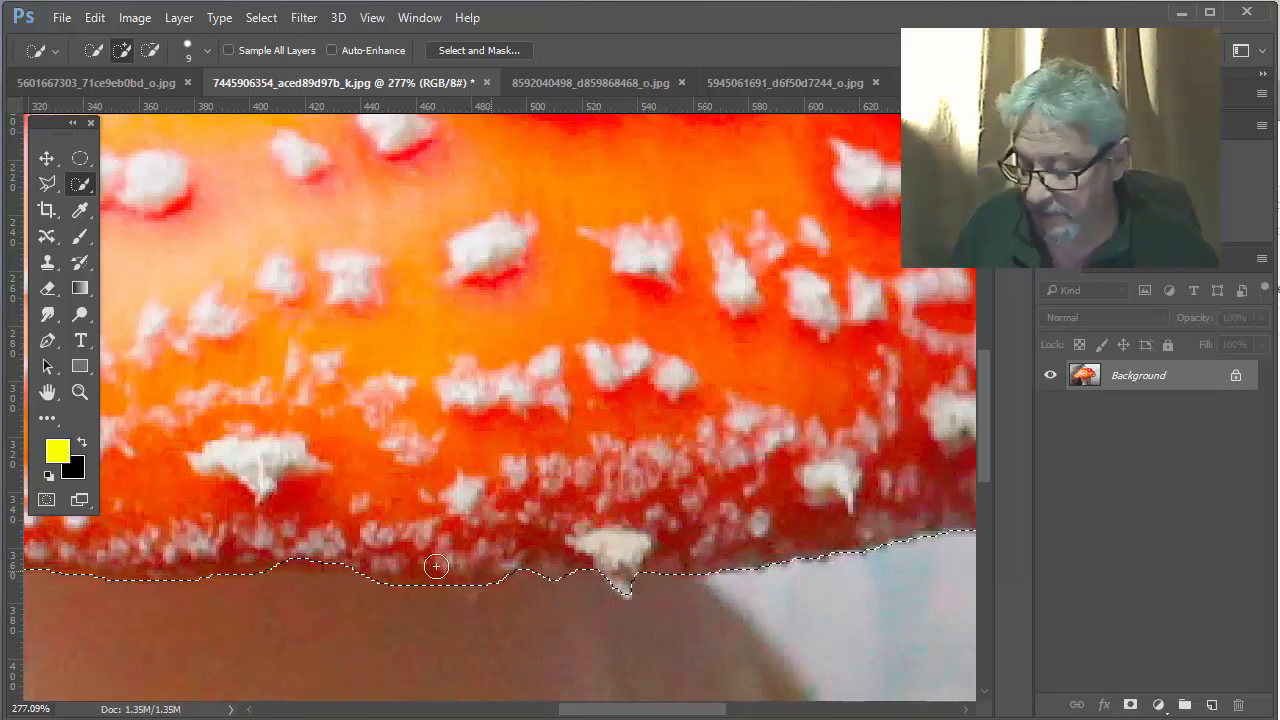
pyautogui.moveTo(375, 559)
pyautogui.mouseDown()
pyautogui.moveTo(609, 574)
pyautogui.moveTo(657, 551)
pyautogui.mouseUp()
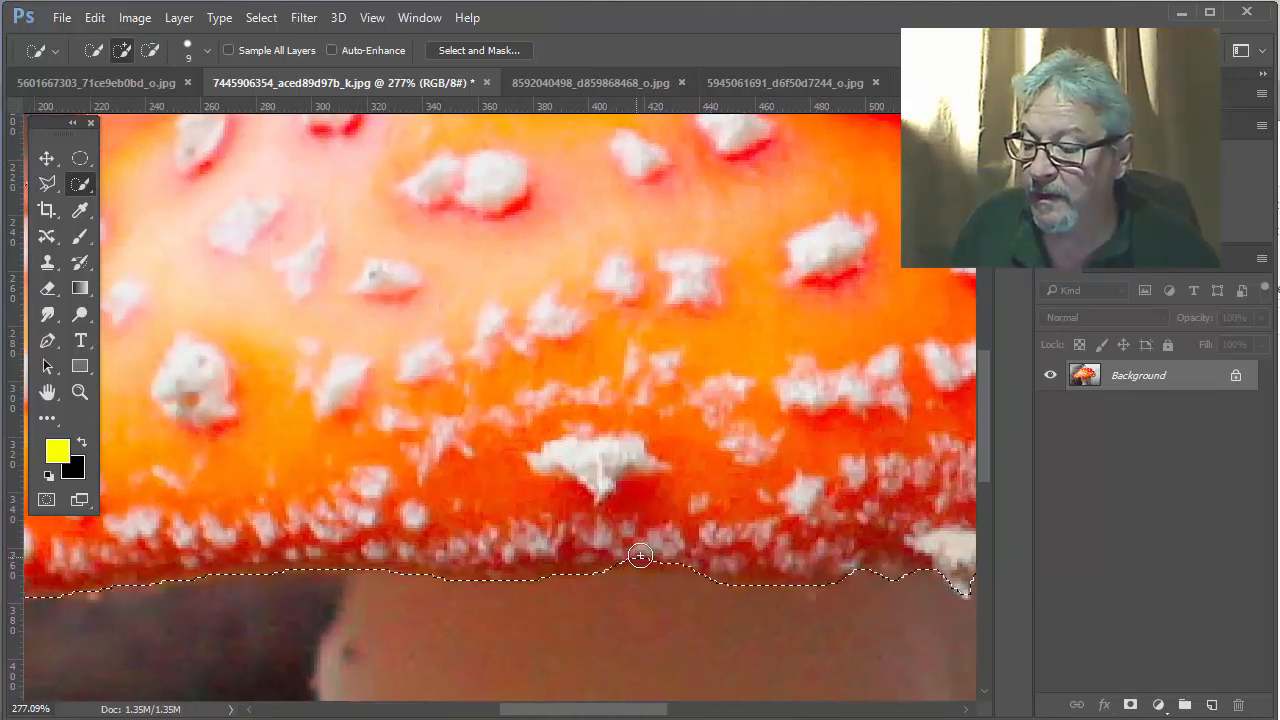
pyautogui.moveTo(379, 584); pyautogui.dragTo(713, 682)
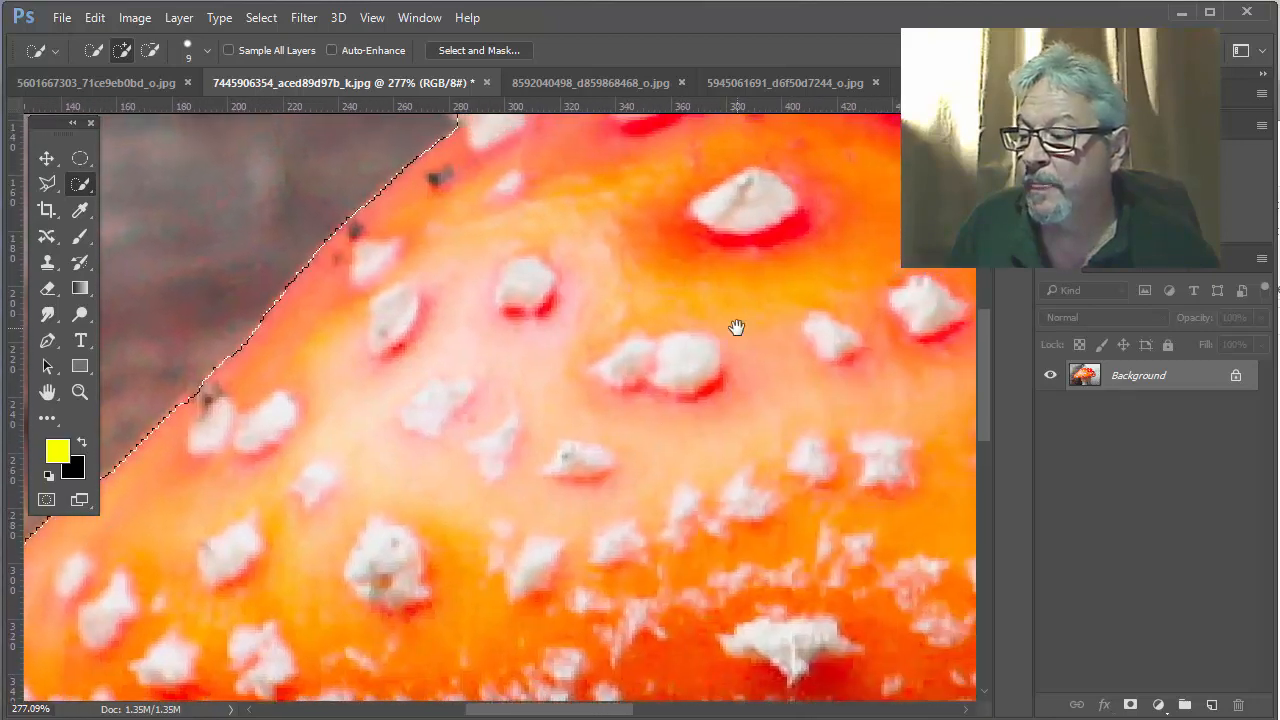
pyautogui.moveTo(734, 329)
pyautogui.mouseDown()
pyautogui.moveTo(600, 491)
pyautogui.moveTo(482, 564)
pyautogui.moveTo(423, 574)
pyautogui.moveTo(669, 297)
pyautogui.mouseUp()
pyautogui.click(657, 314)
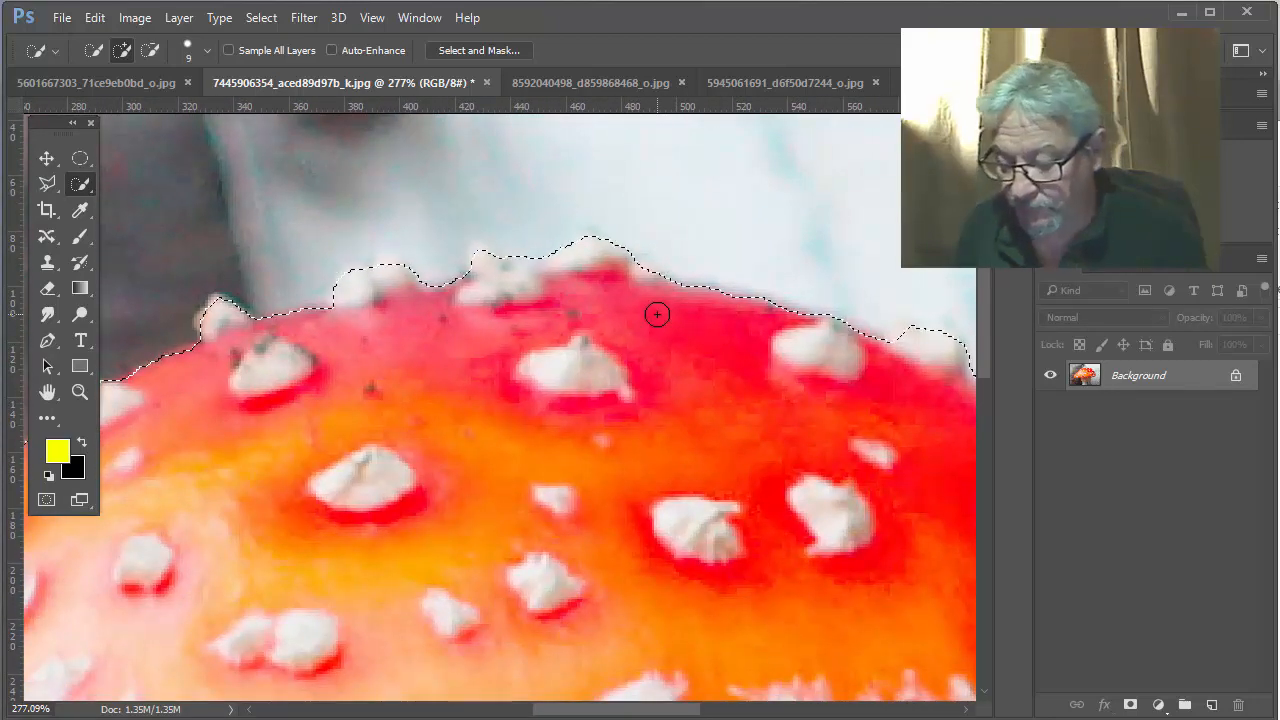
pyautogui.hotkey('ctrl', '0')
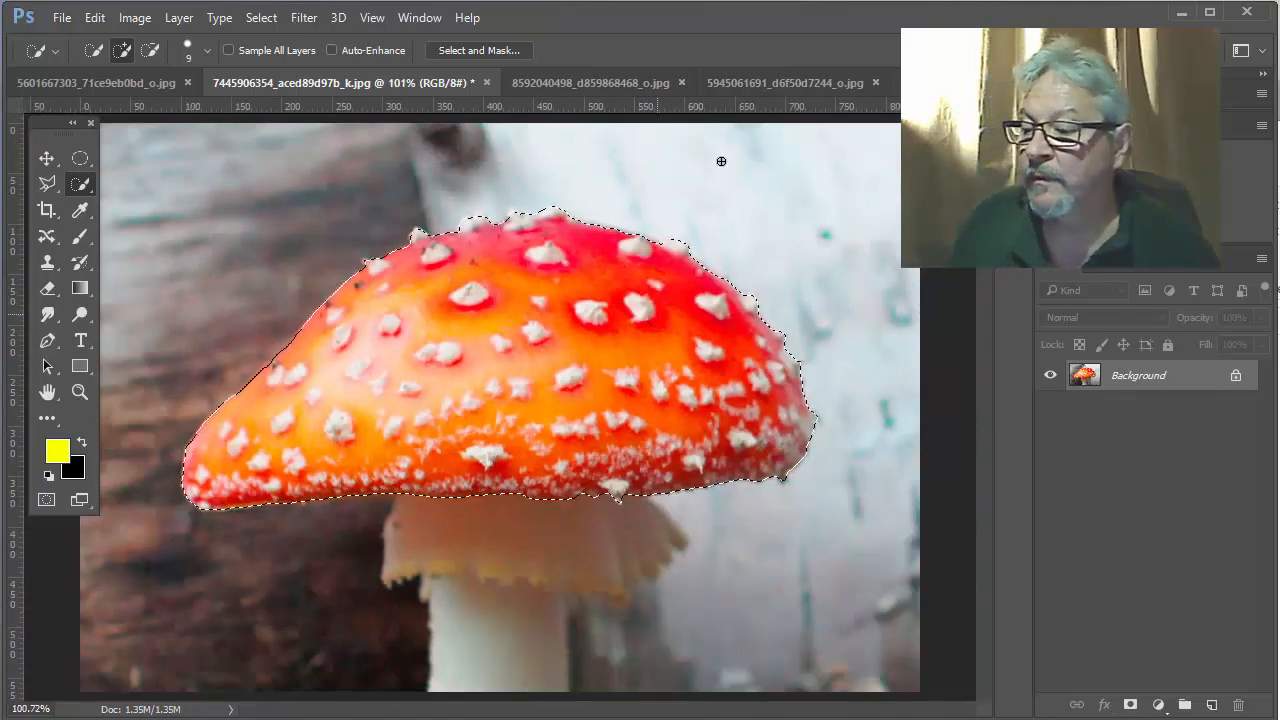
# - Open the cap selection in Select and Mask and set Smooth to 10
pyautogui.click(488, 50)
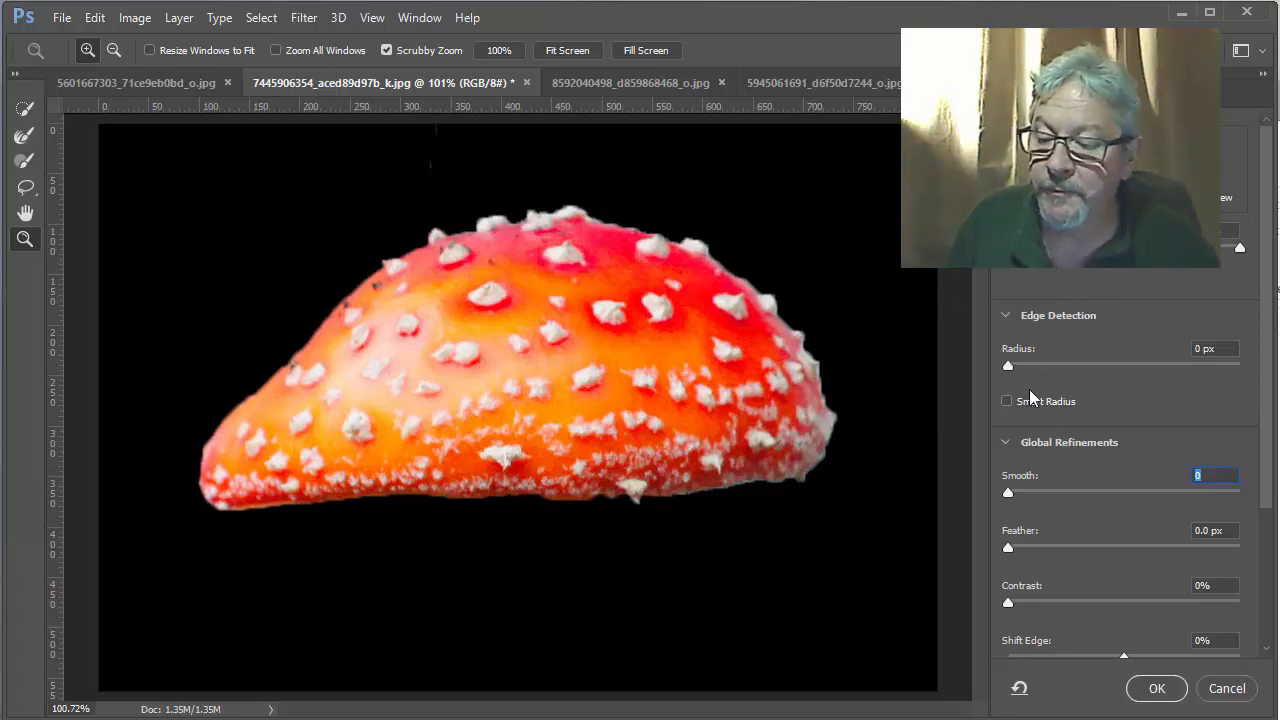
pyautogui.moveTo(1008, 492); pyautogui.dragTo(1131, 500)
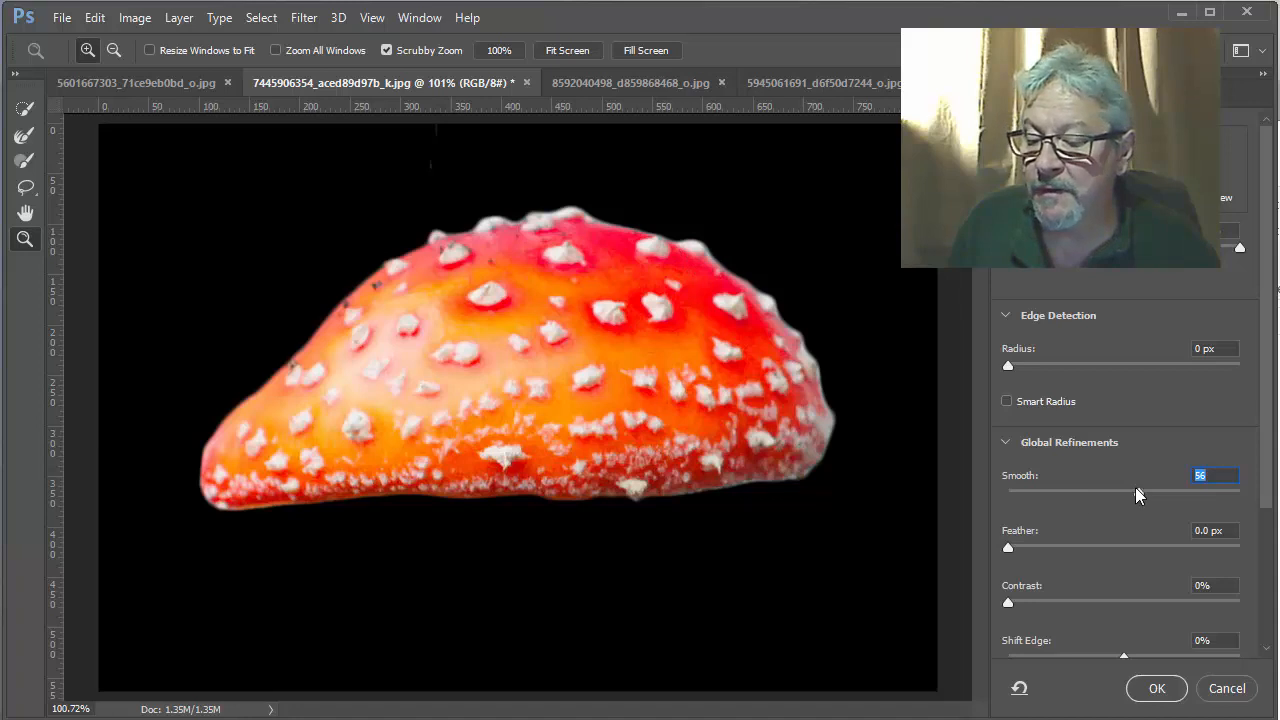
pyautogui.moveTo(1133, 496); pyautogui.dragTo(1032, 508)
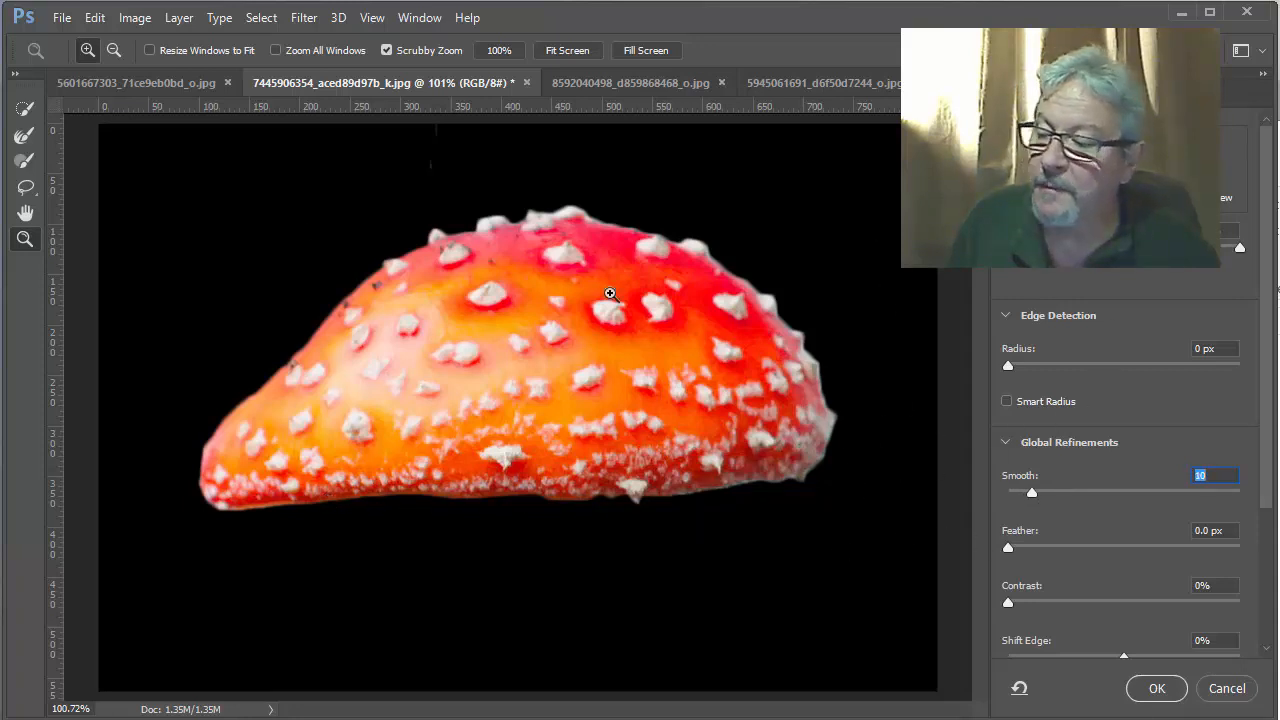
# - Set the Select and Mask Brush tool to a 20 px size and undo a test dab painted on the black background
pyautogui.click(23, 164)
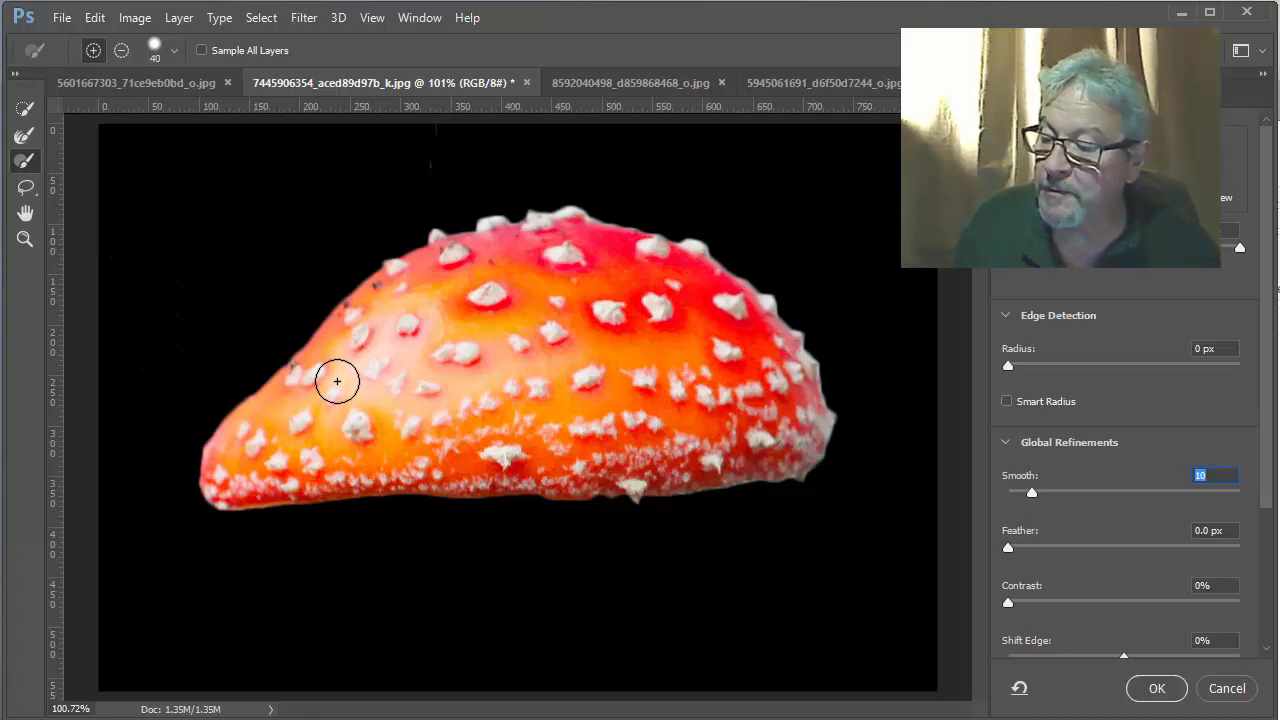
pyautogui.press('[')
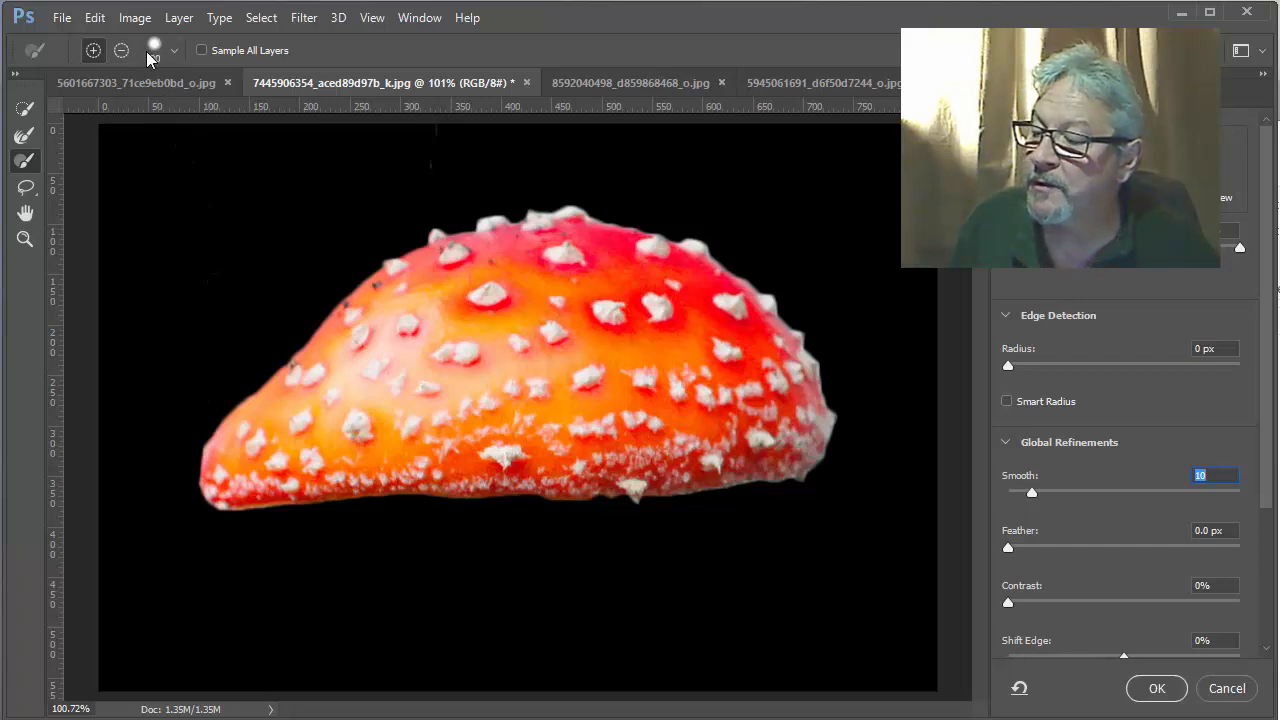
pyautogui.click(172, 48)
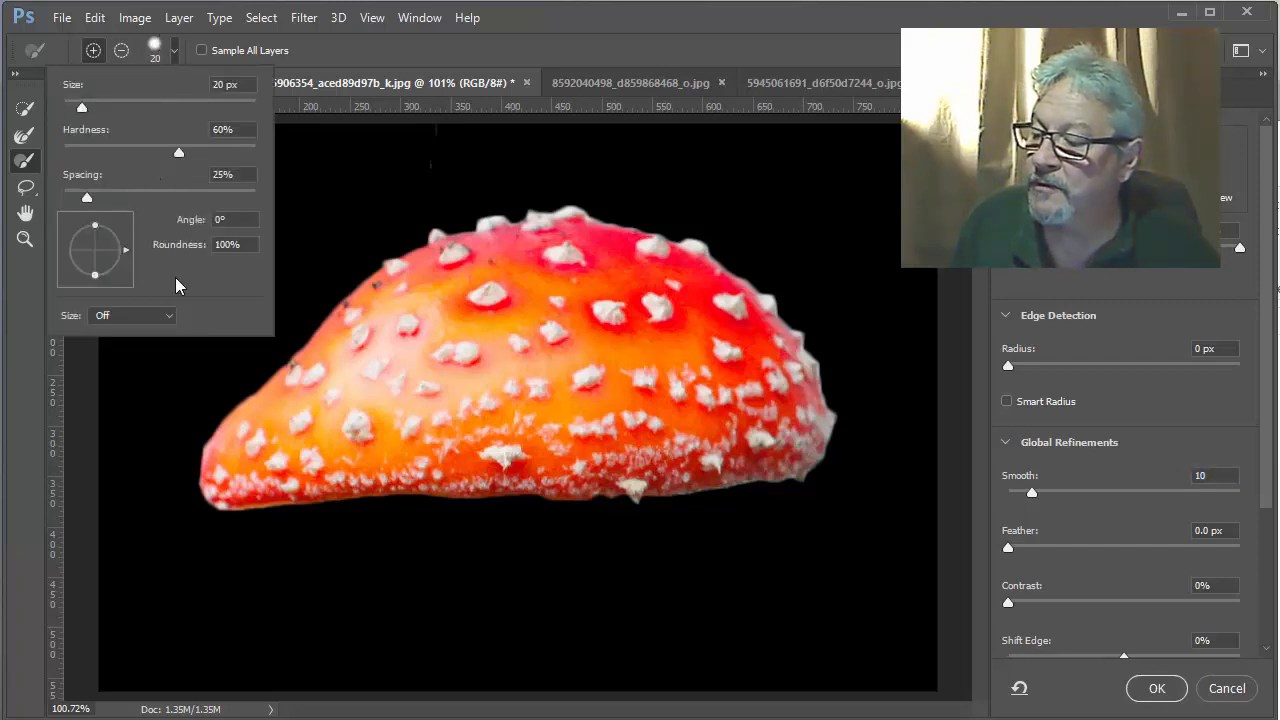
pyautogui.click(324, 231)
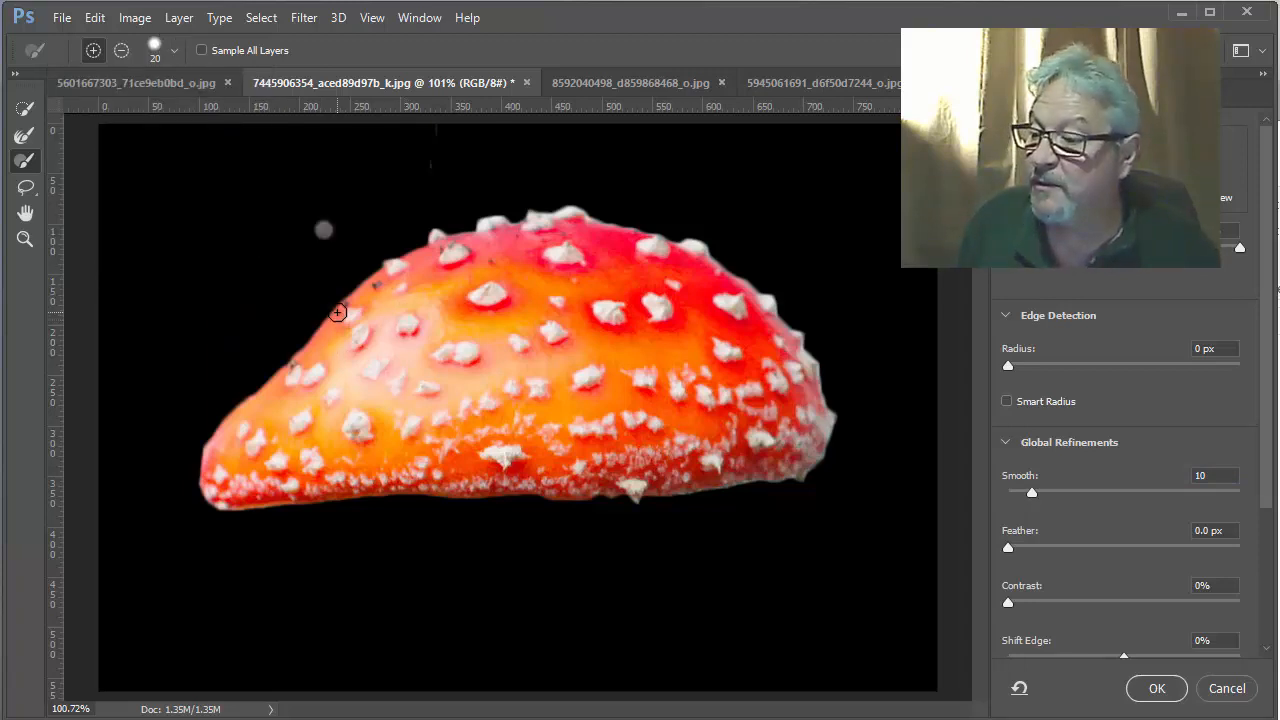
pyautogui.hotkey('ctrl', 'z')
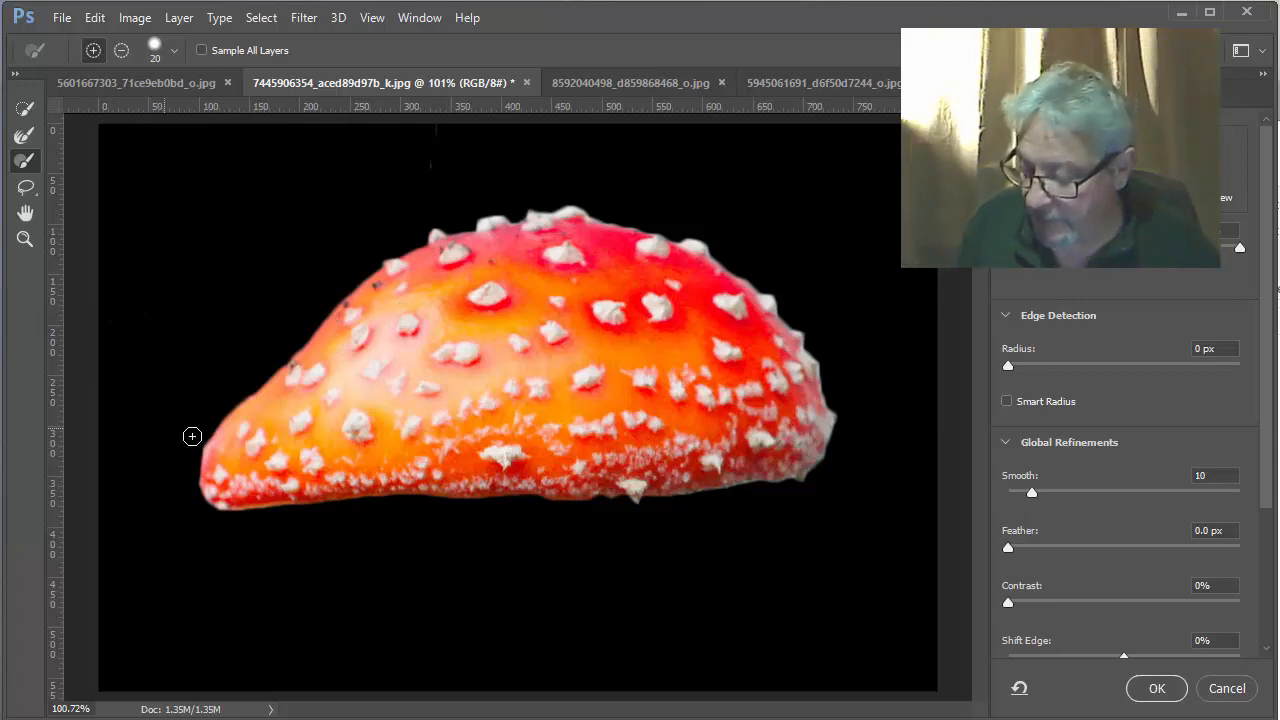
# - Brush along the cap's outline, adding and subtracting at the lower rim and around the warts to clean up the edge
pyautogui.press('alt')
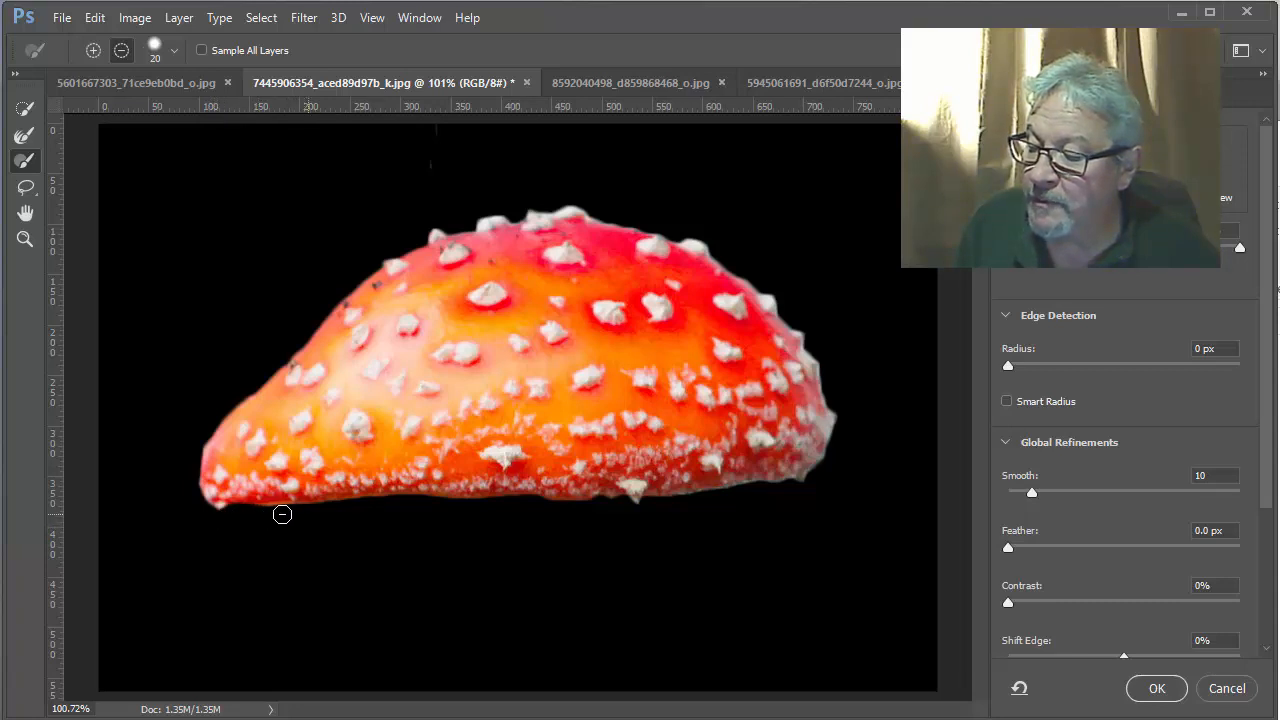
pyautogui.moveTo(269, 495)
pyautogui.mouseDown()
pyautogui.moveTo(230, 503)
pyautogui.moveTo(505, 486)
pyautogui.moveTo(646, 496)
pyautogui.moveTo(800, 472)
pyautogui.mouseUp()
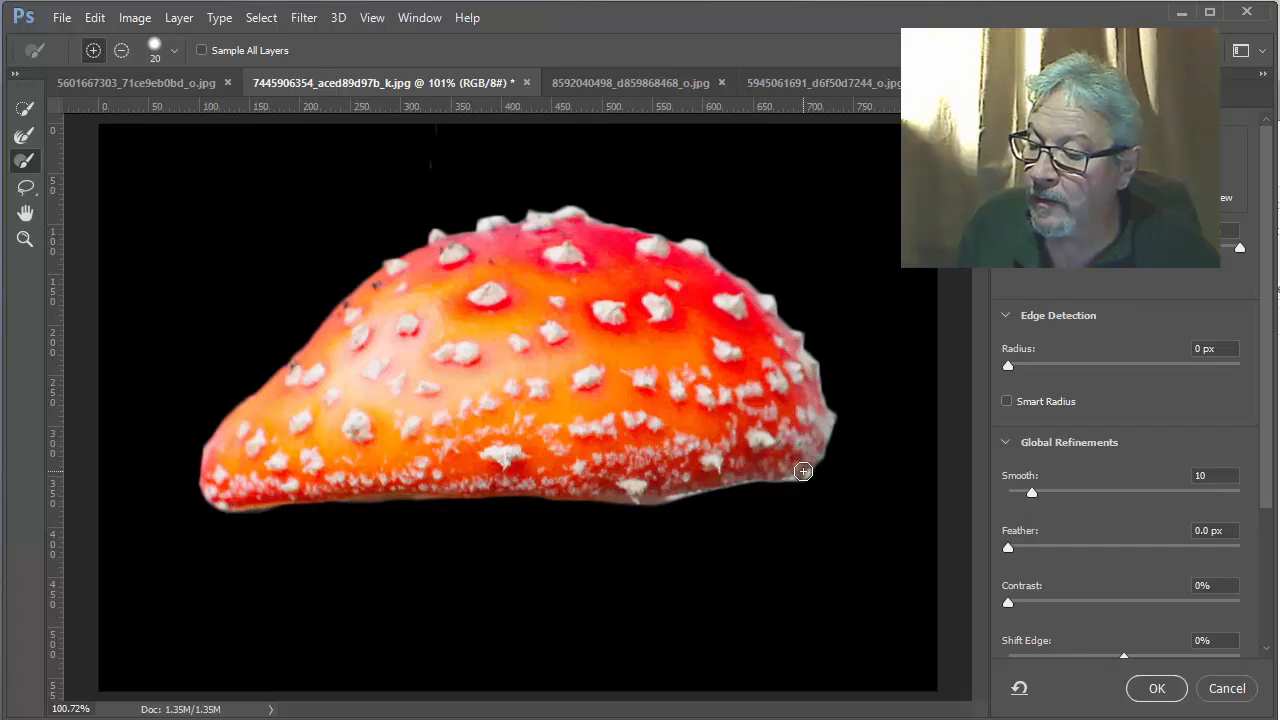
pyautogui.press('alt')
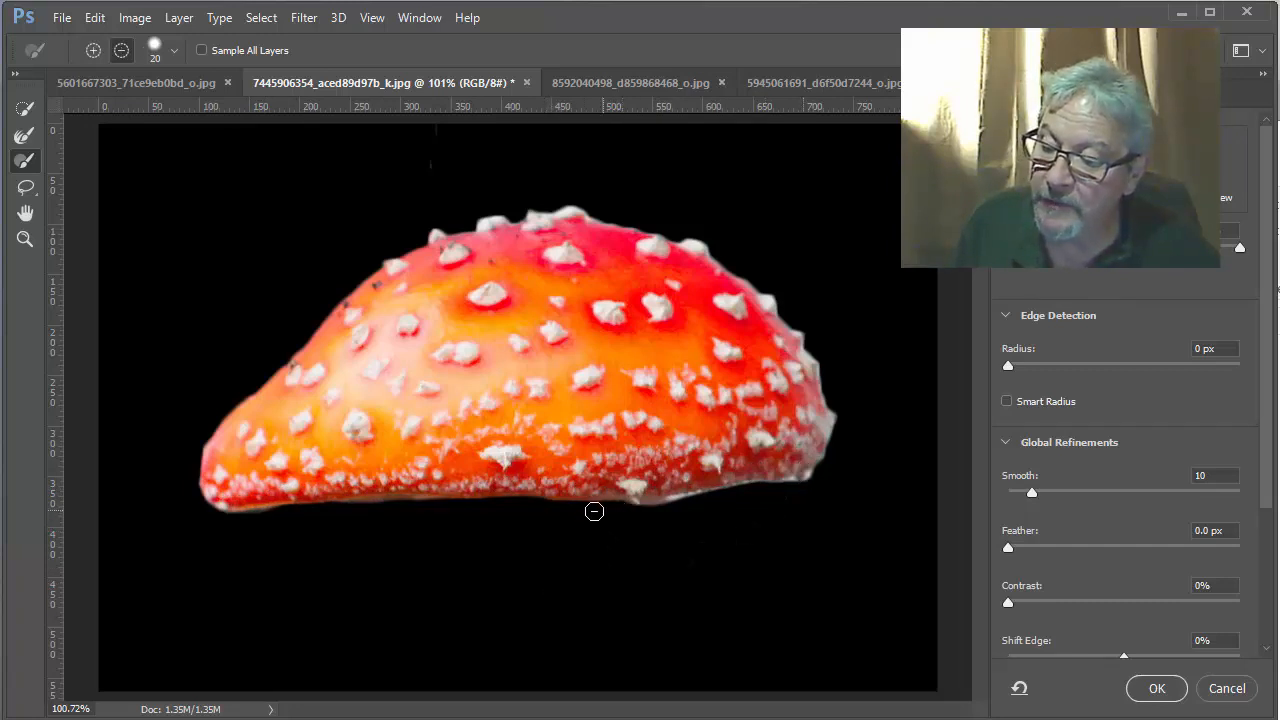
pyautogui.moveTo(587, 512)
pyautogui.mouseDown()
pyautogui.moveTo(617, 506)
pyautogui.moveTo(583, 506)
pyautogui.mouseUp()
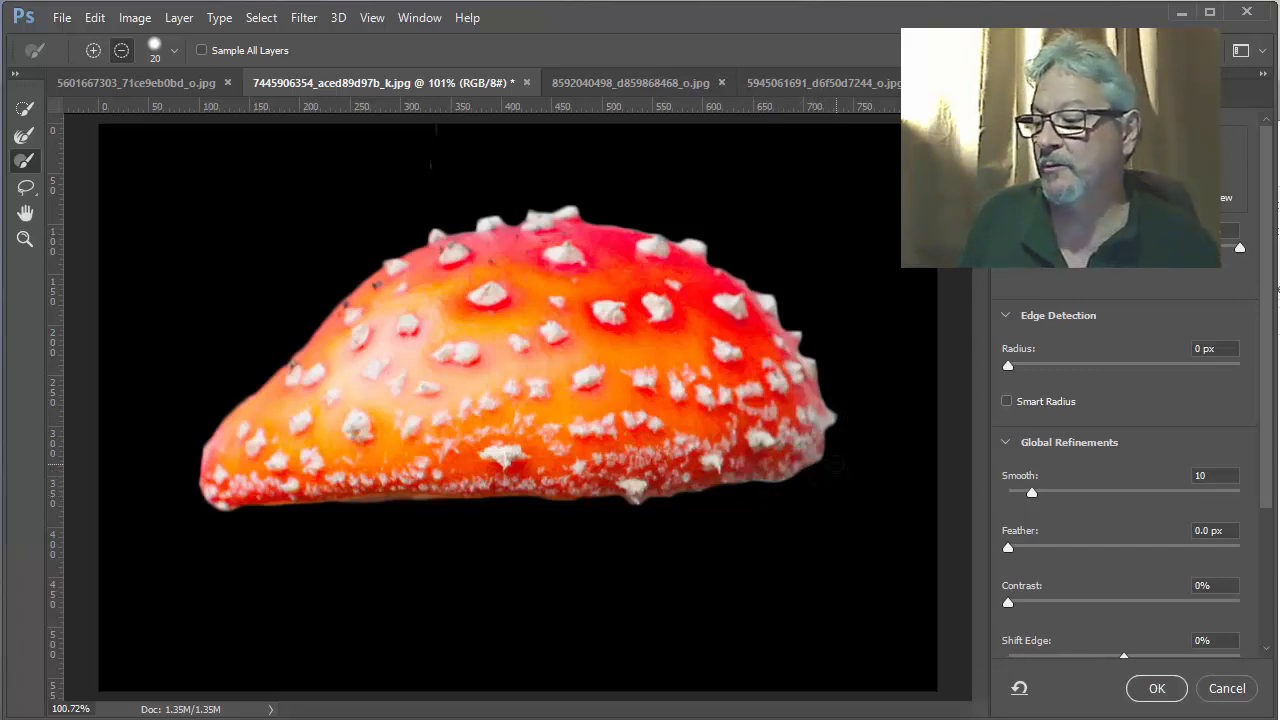
pyautogui.press('alt')
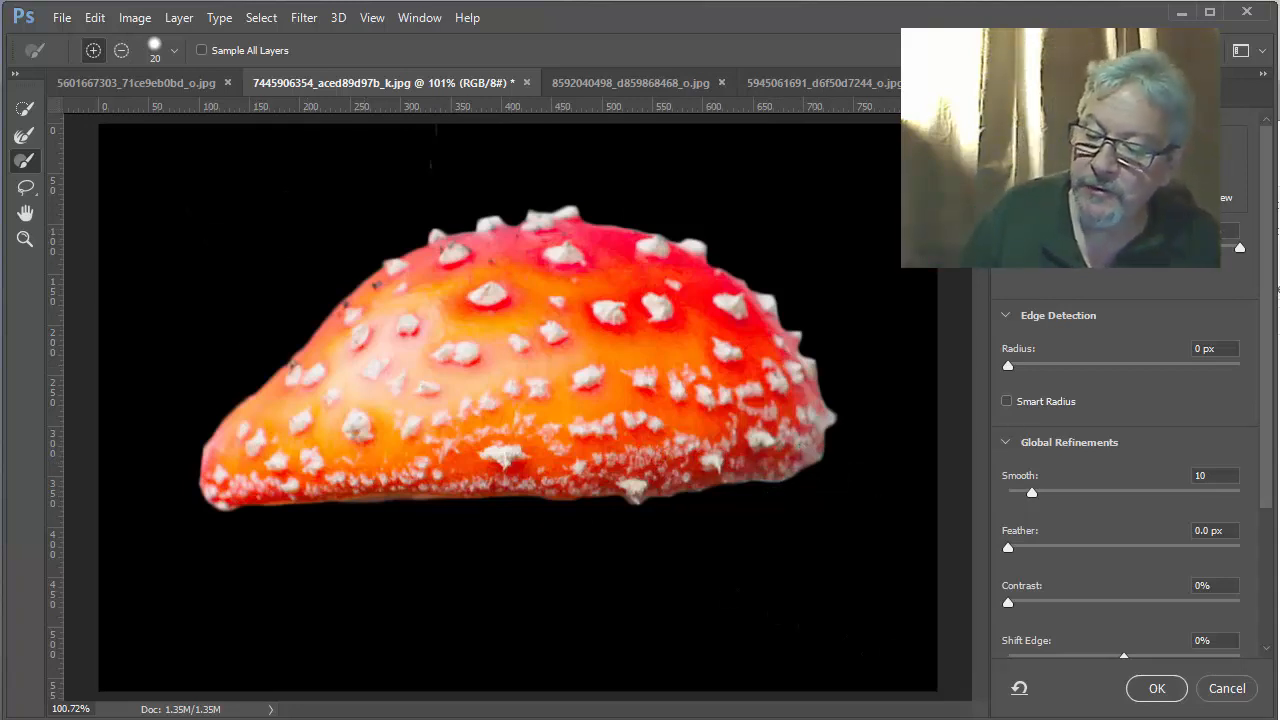
# - Accept the Select and Mask refinement and add a layer mask from the cap selection
pyautogui.click(1156, 690)
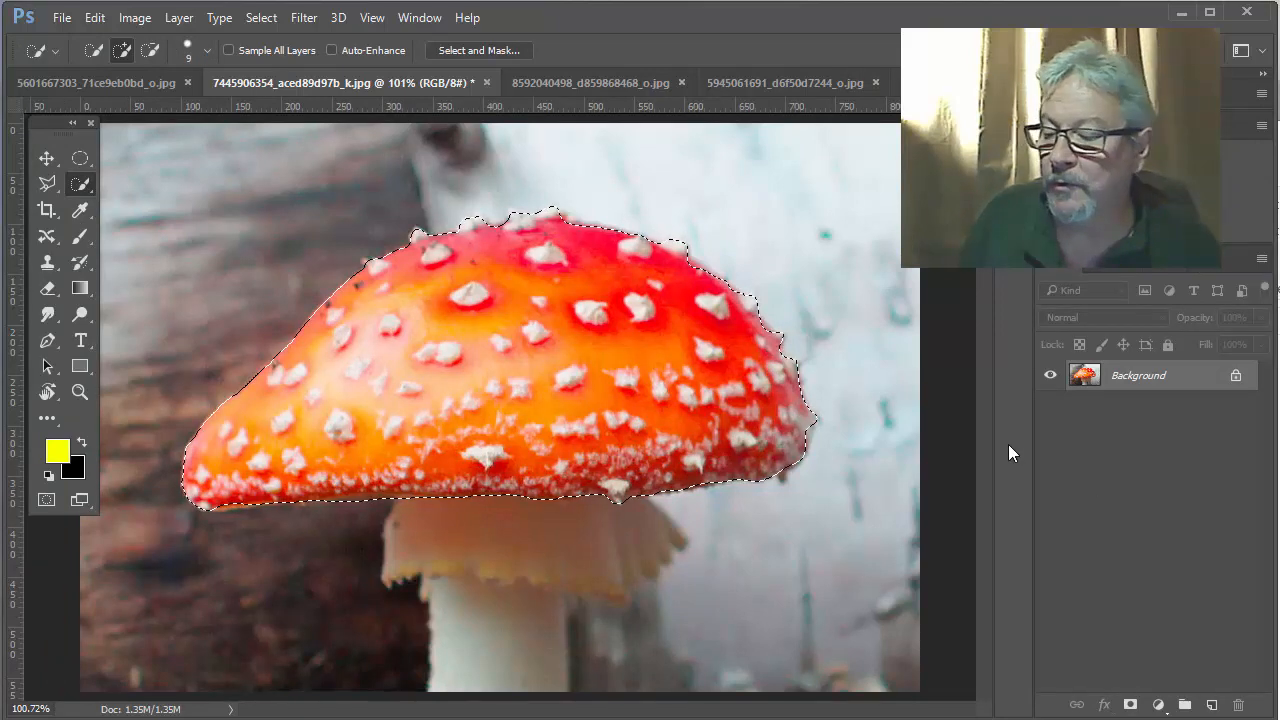
pyautogui.click(1131, 705)
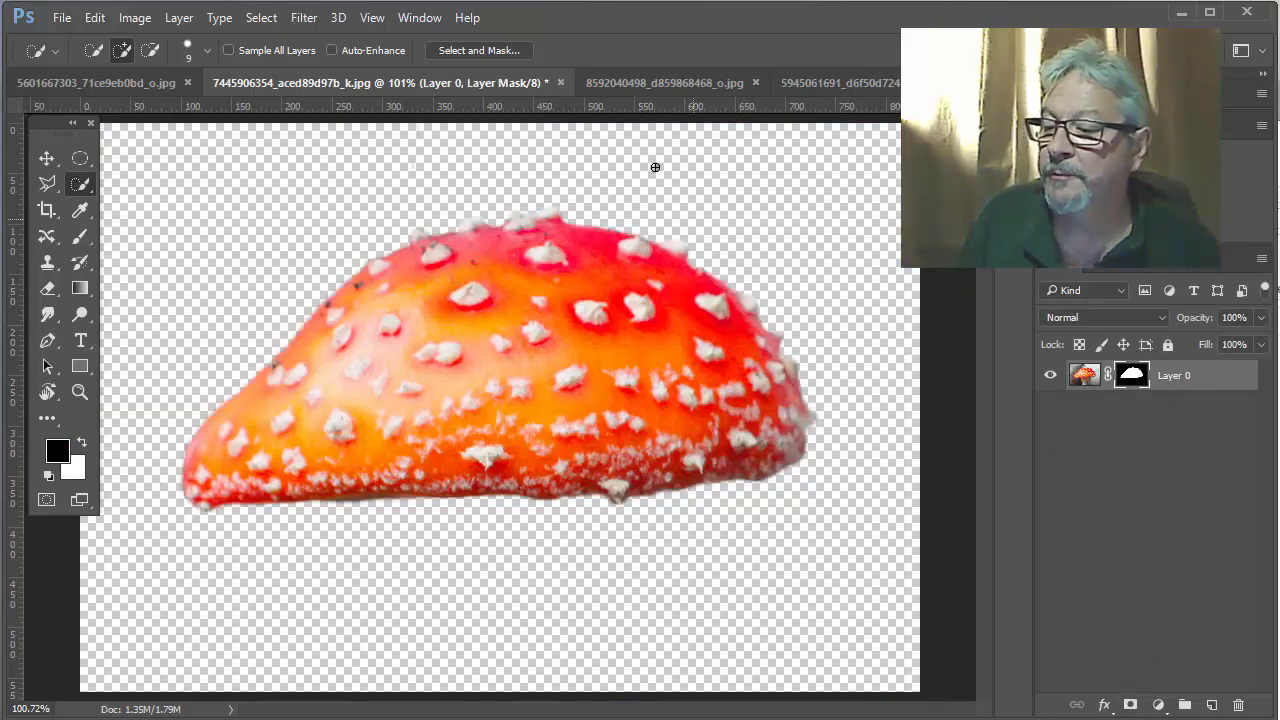
# - Float the mushroom document in its own window and bring up the Melon Head copy document behind it
pyautogui.moveTo(462, 81); pyautogui.dragTo(516, 493)
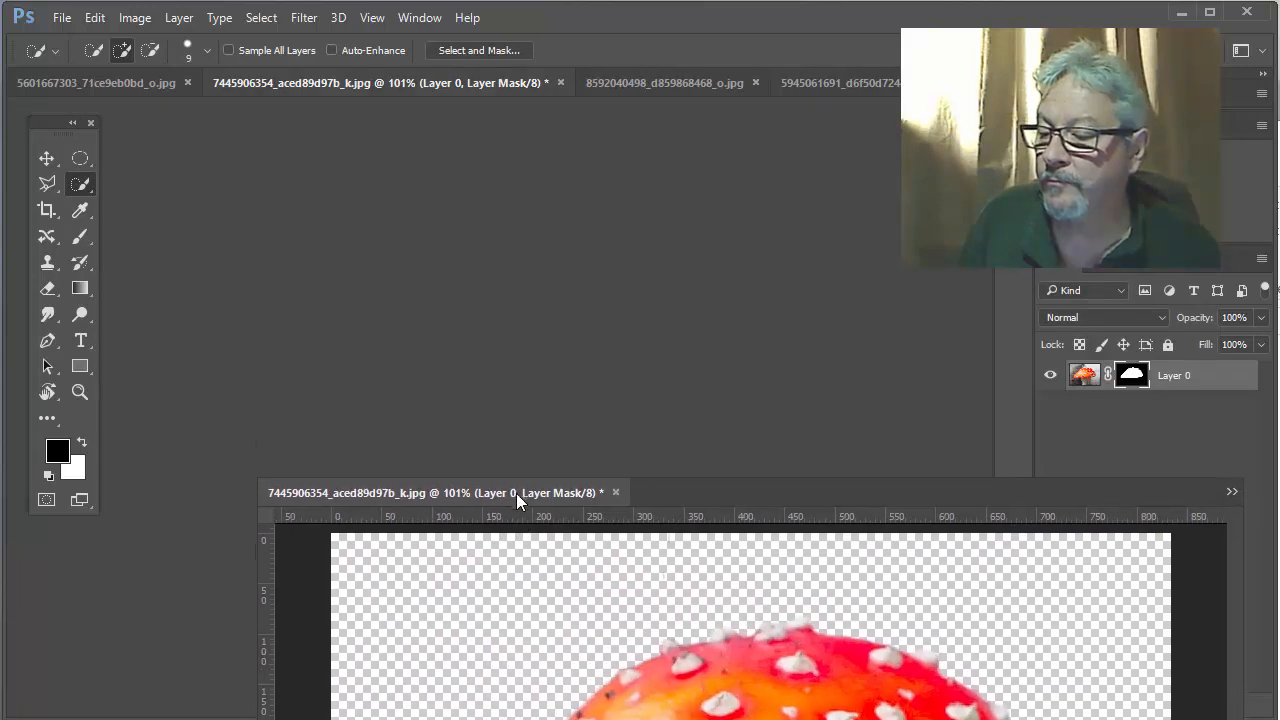
pyautogui.click(985, 83)
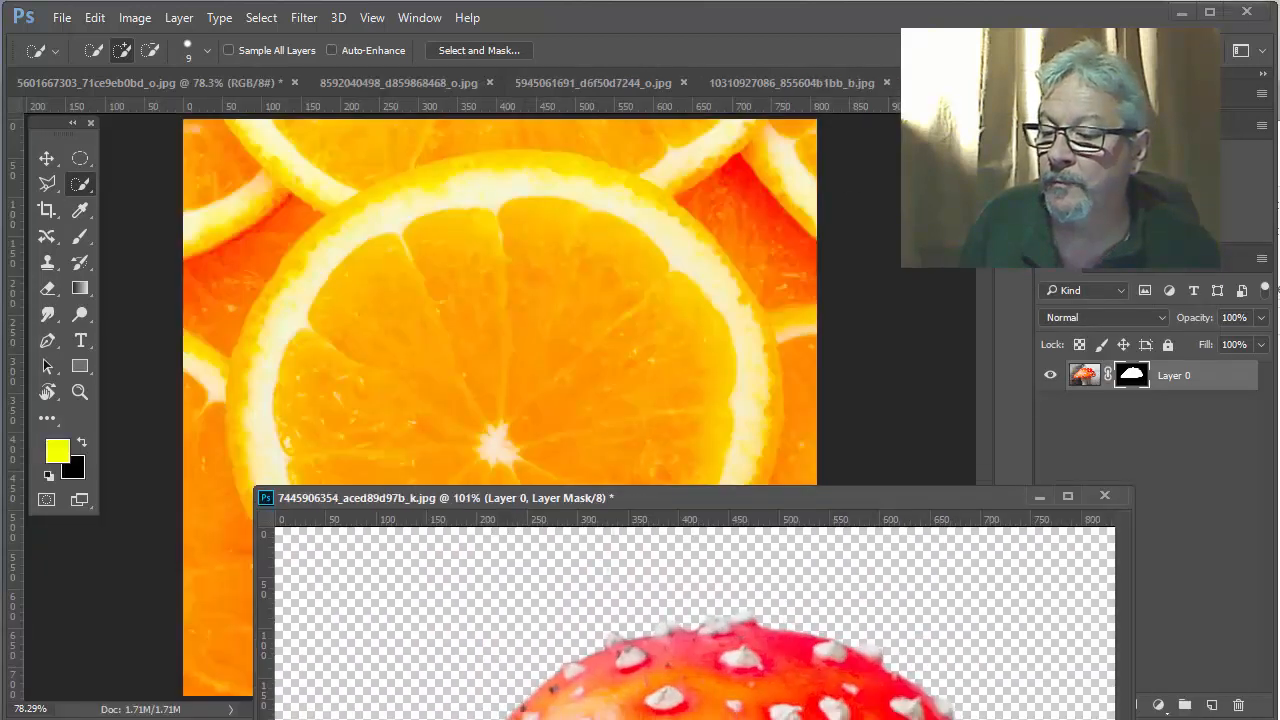
pyautogui.click(985, 83)
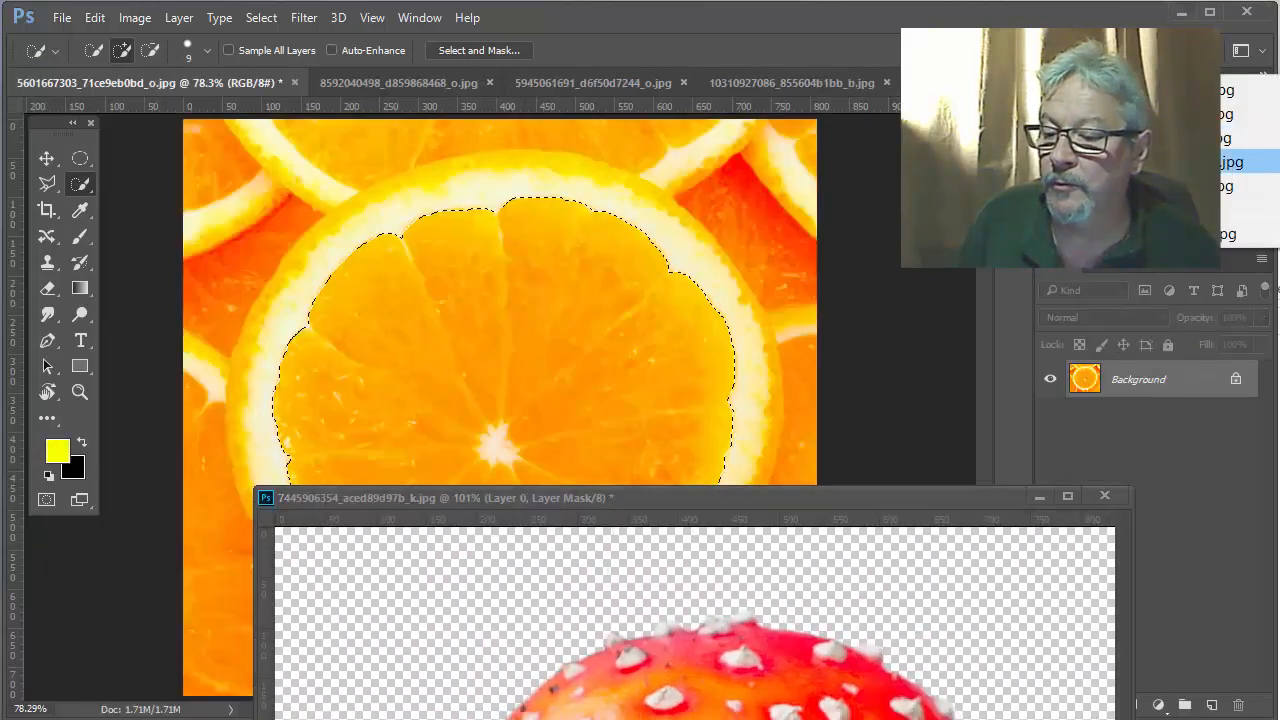
pyautogui.click(1150, 209)
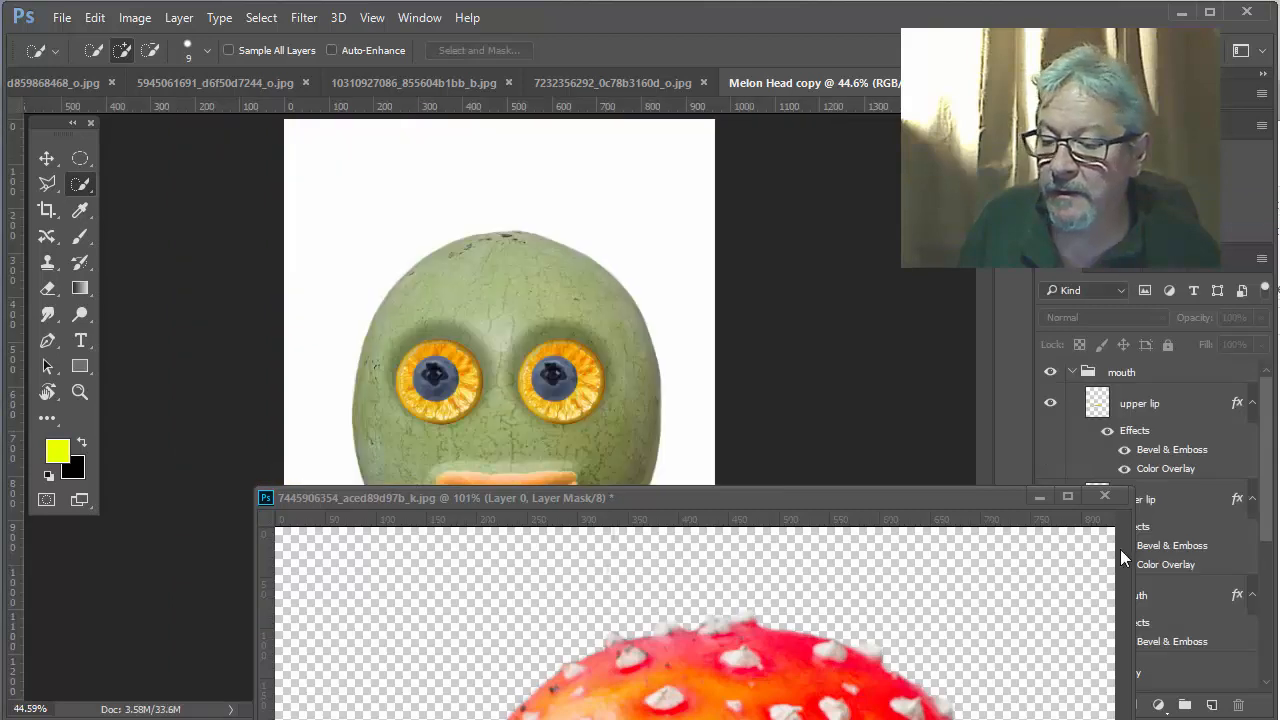
# - Copy the masked mushroom layer onto the top of the head in Melon Head copy and minimize the mushroom window
pyautogui.click(858, 497)
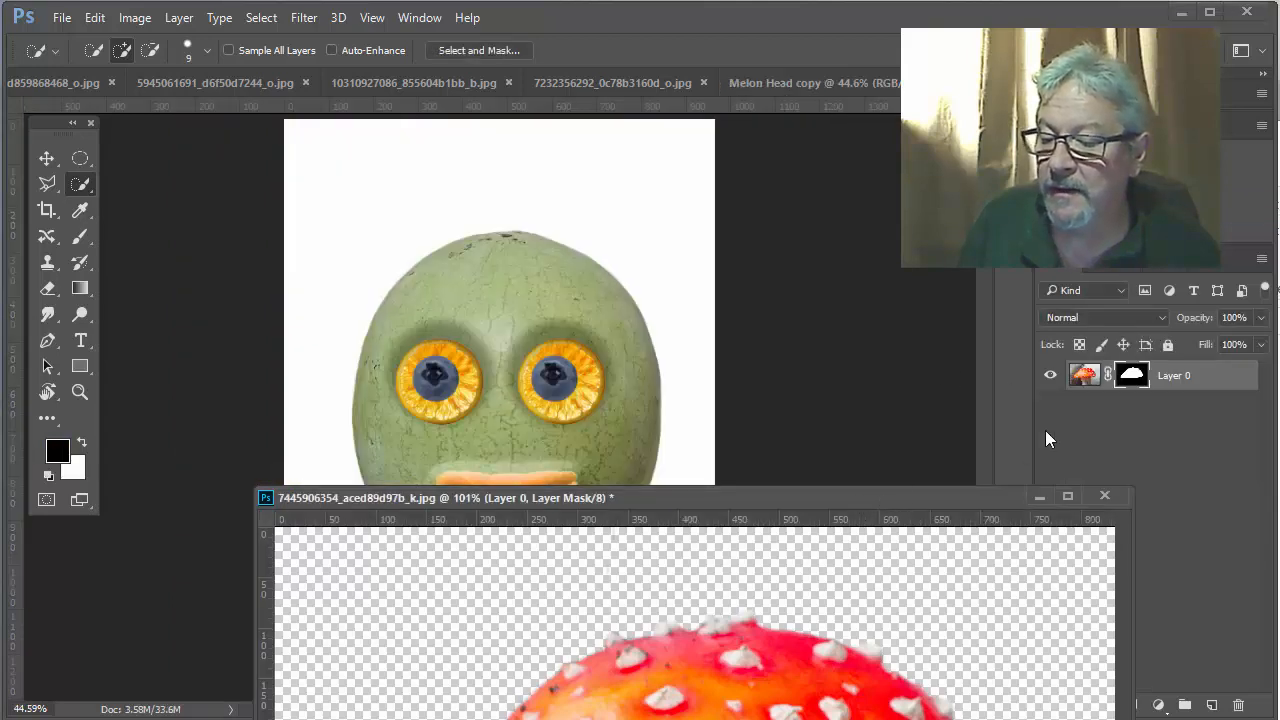
pyautogui.click(47, 158)
pyautogui.moveTo(1200, 374); pyautogui.dragTo(526, 250)
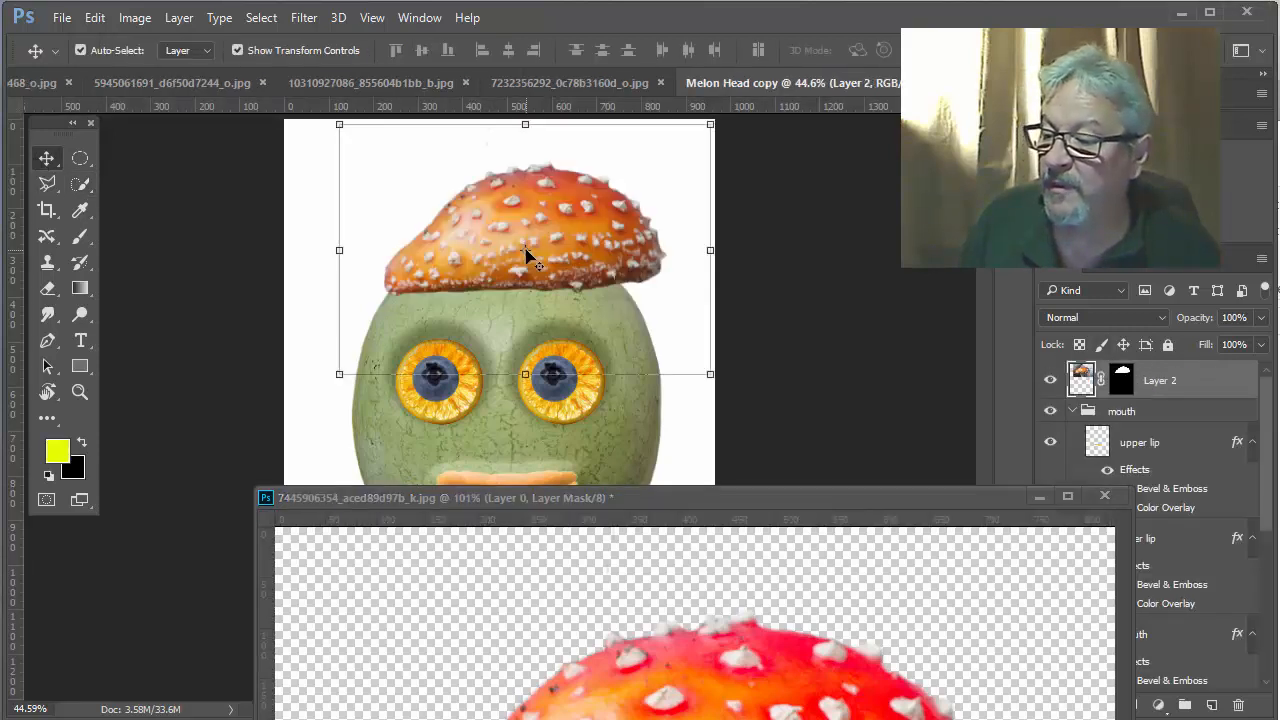
pyautogui.click(1040, 499)
# - Rotate the mushroom cap by 10.32° and position it like a hat on the melon head, applying the transformation
pyautogui.moveTo(578, 237); pyautogui.dragTo(593, 258)
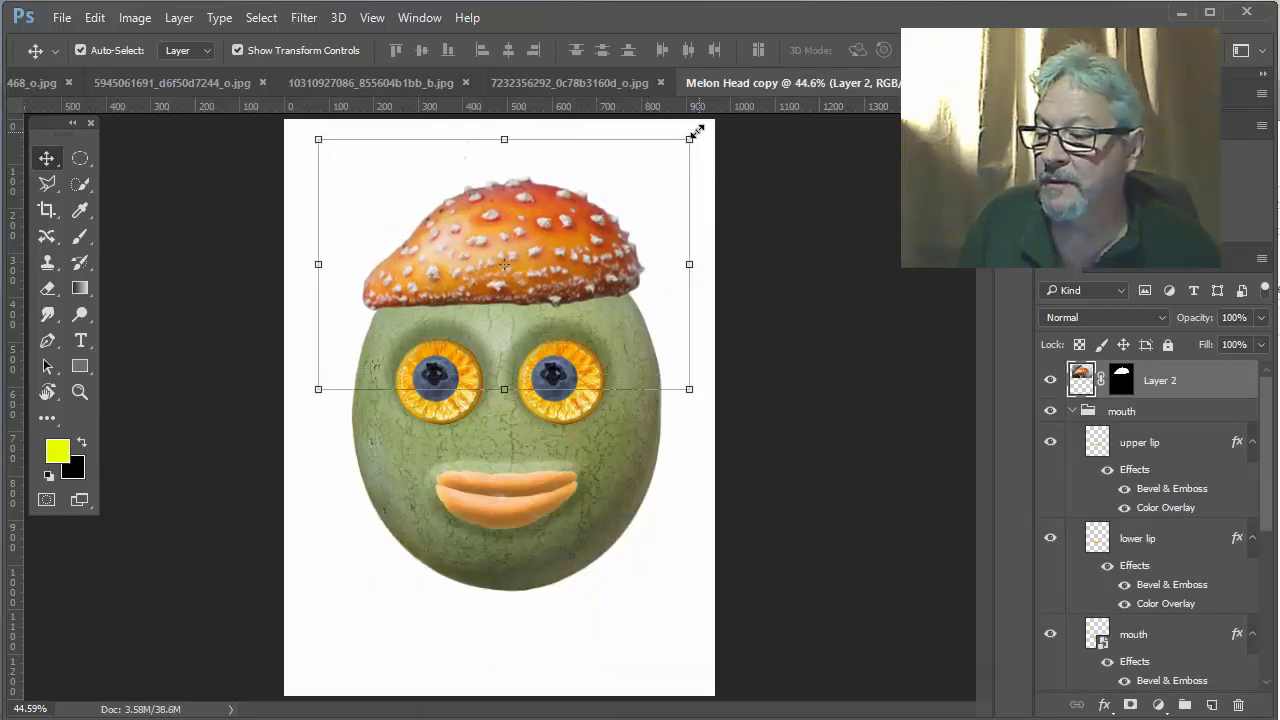
pyautogui.moveTo(710, 129); pyautogui.dragTo(710, 177)
pyautogui.moveTo(580, 249); pyautogui.dragTo(596, 243)
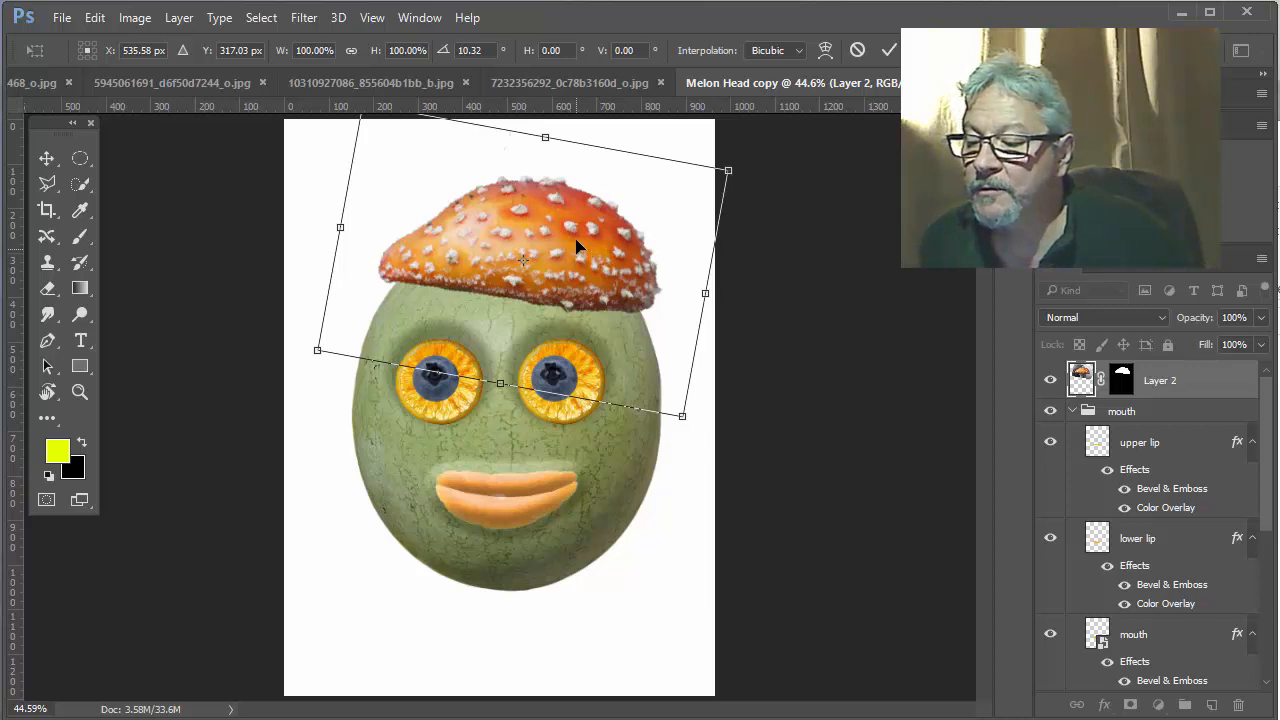
pyautogui.moveTo(590, 253); pyautogui.dragTo(583, 255)
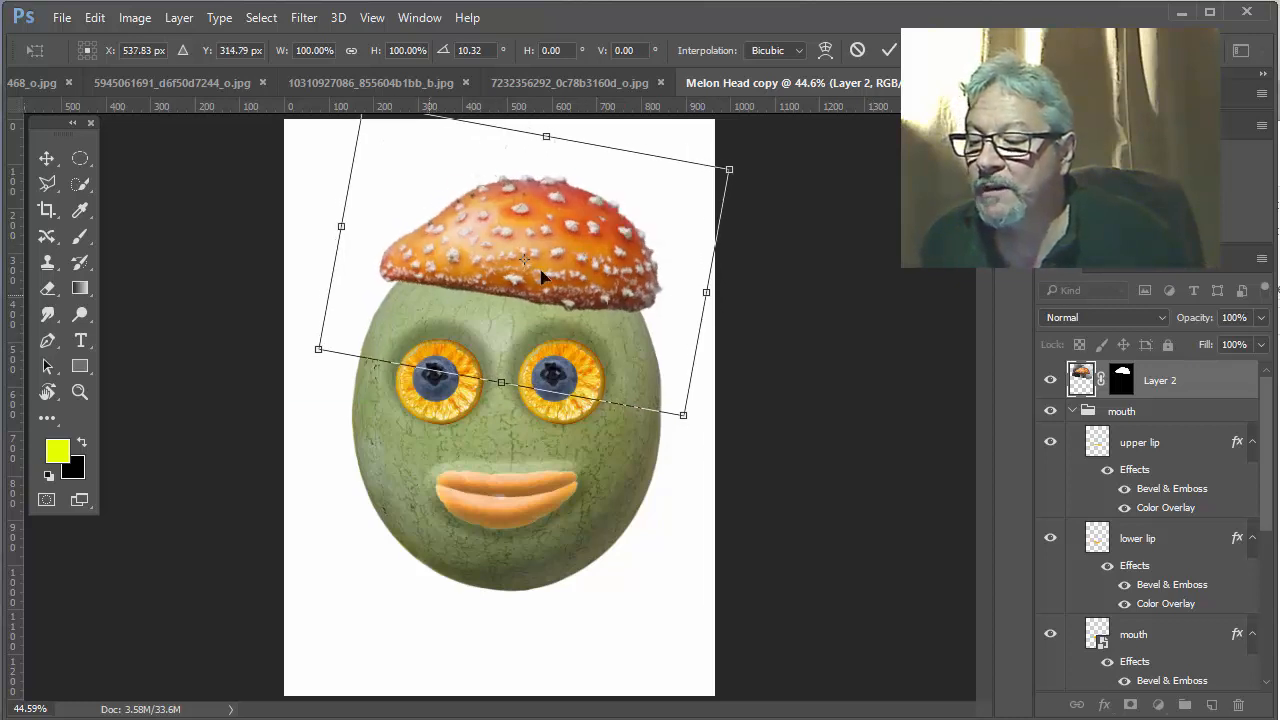
pyautogui.click(889, 45)
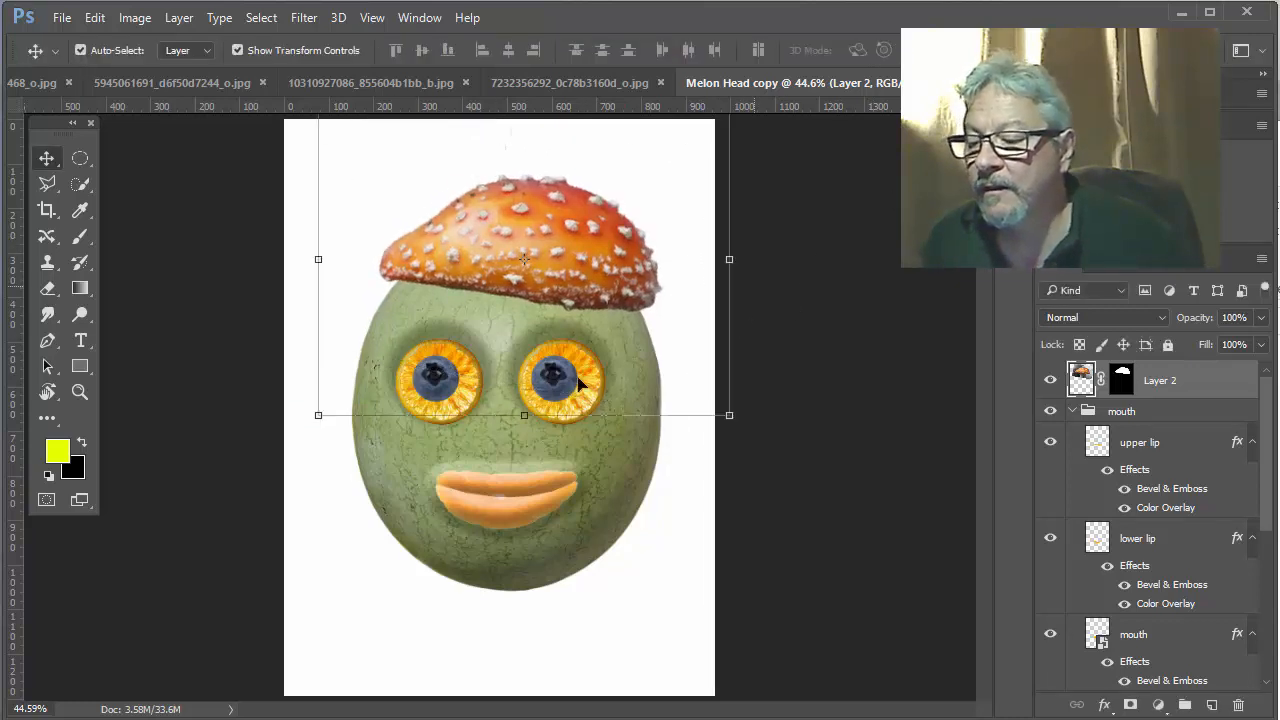